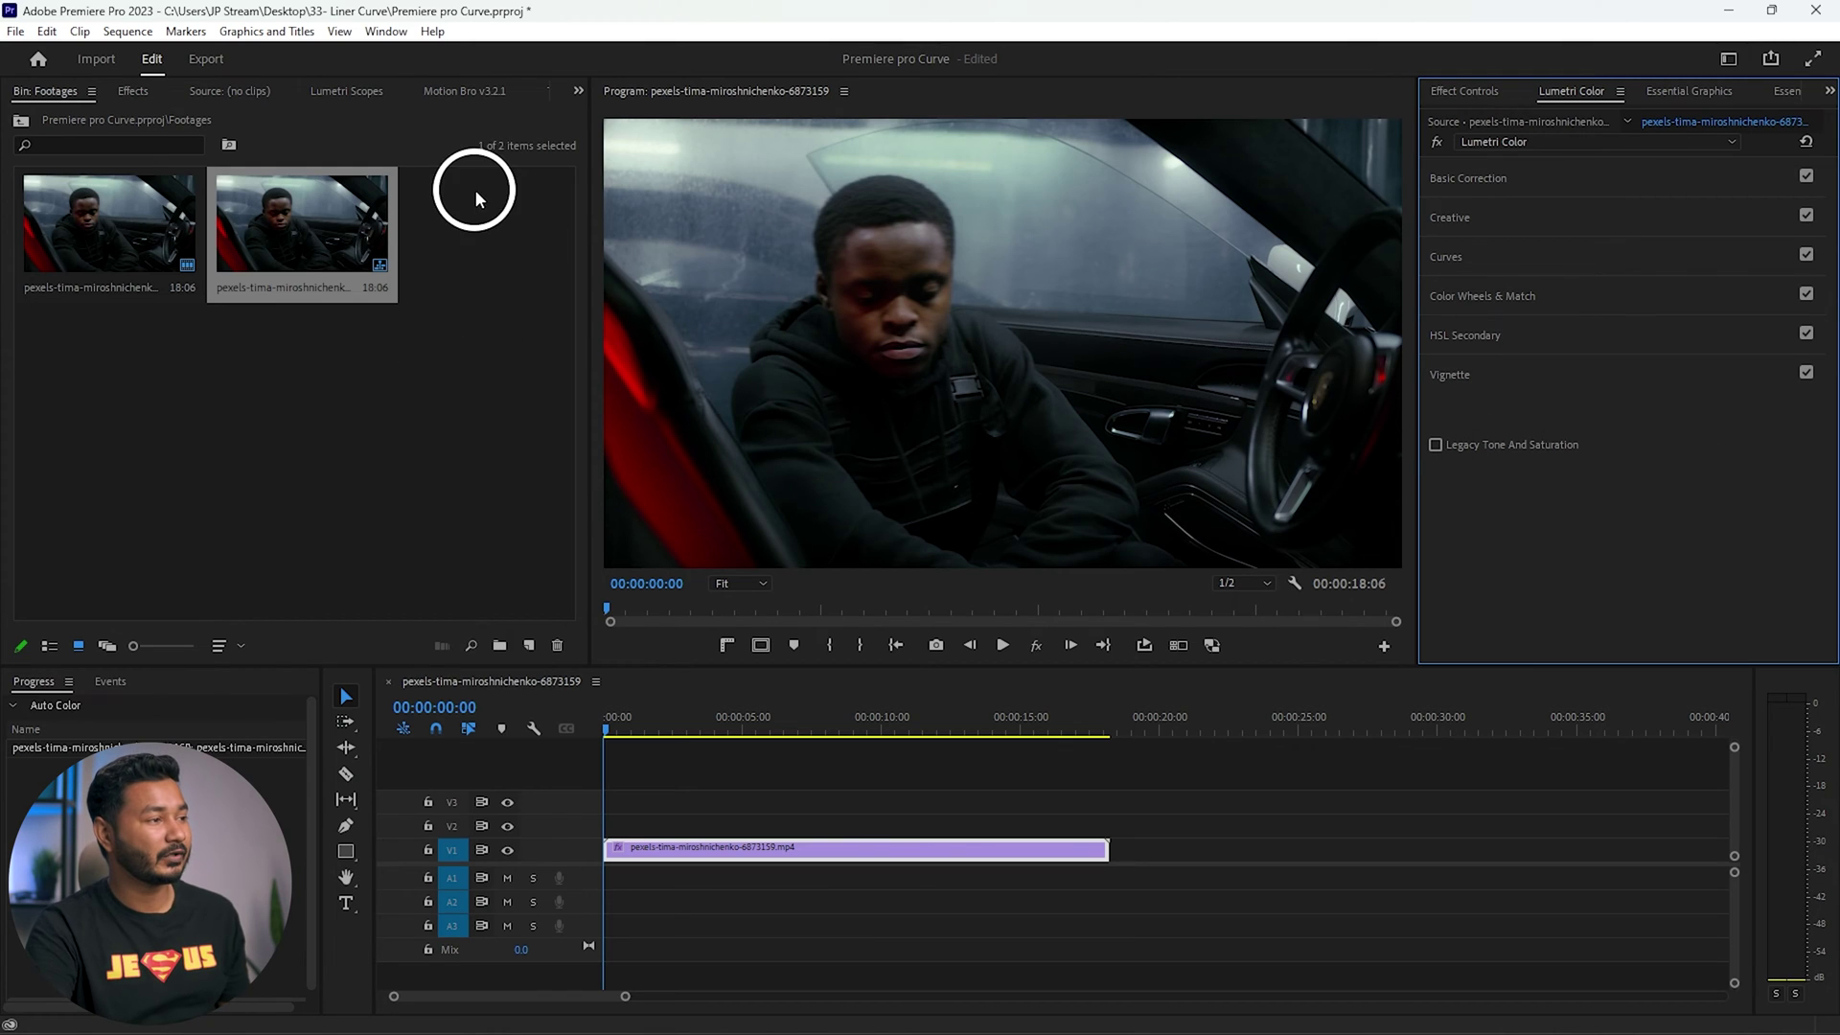
- Show the Lumetri Color panel and expand its Color Wheels & Match section
{"action": "left_click", "coordinate": [393, 30]}
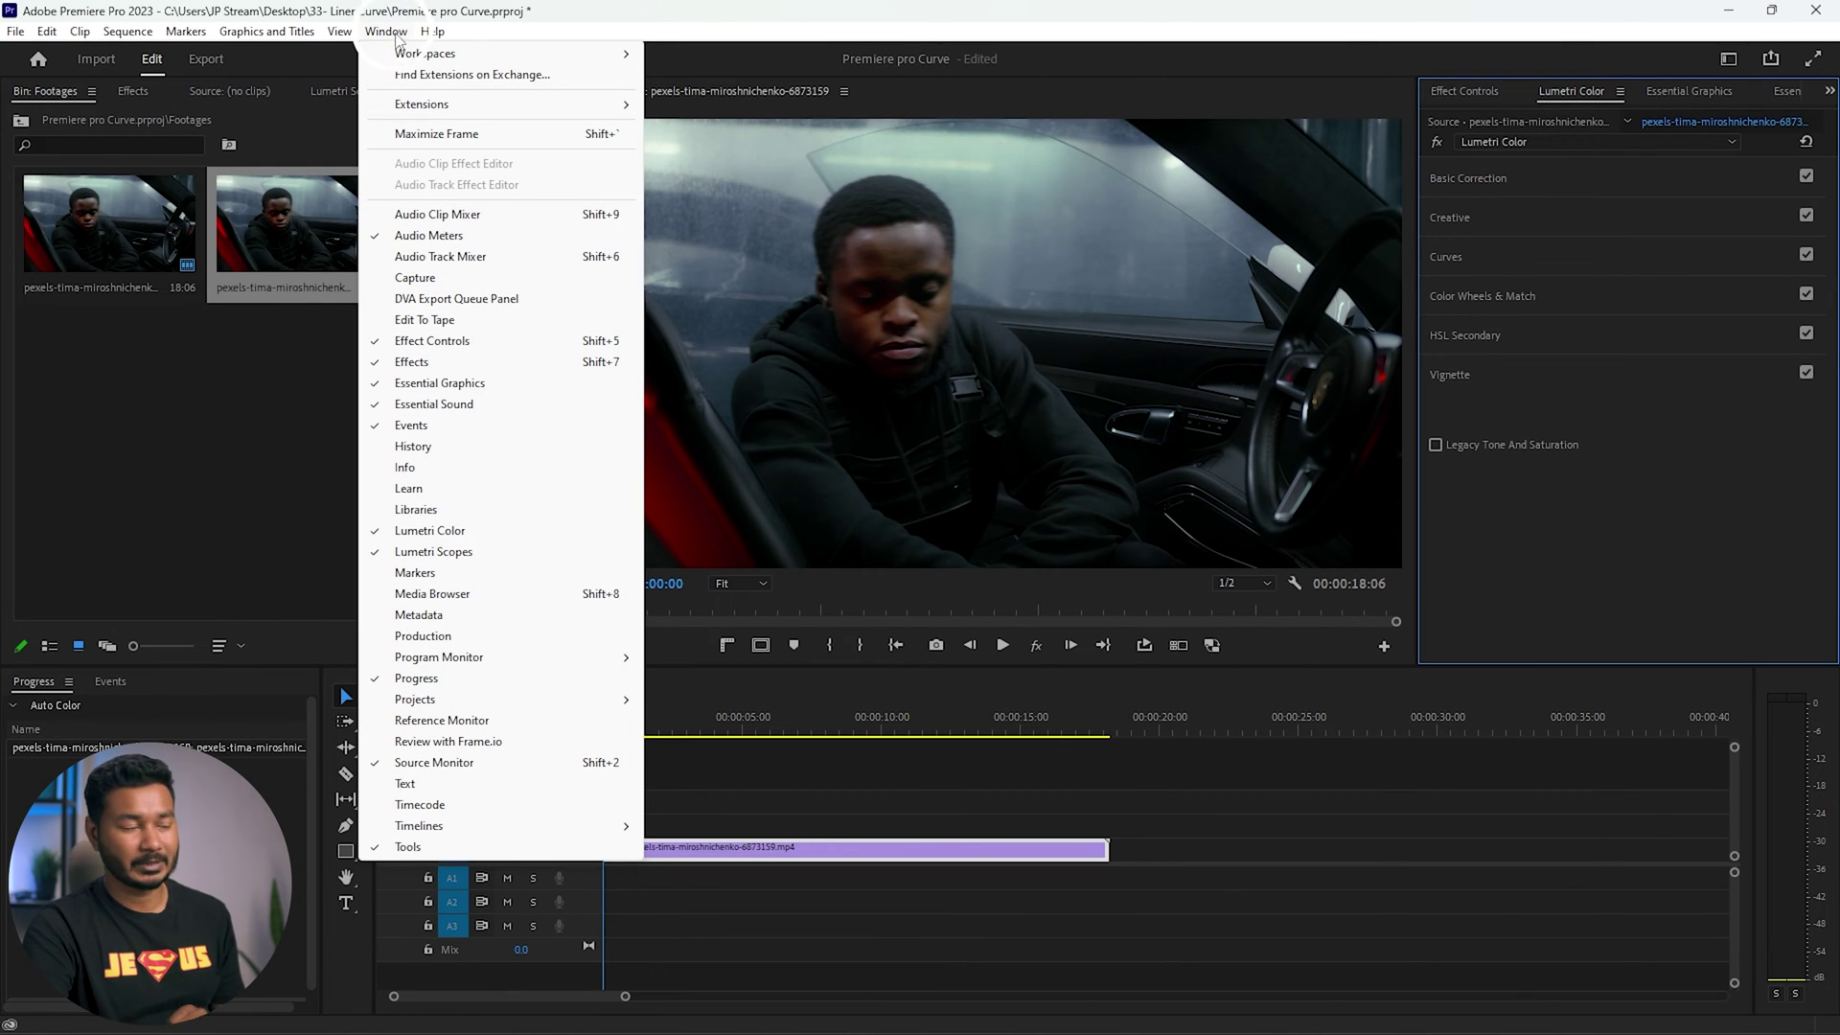
{"action": "left_click", "coordinate": [435, 539]}
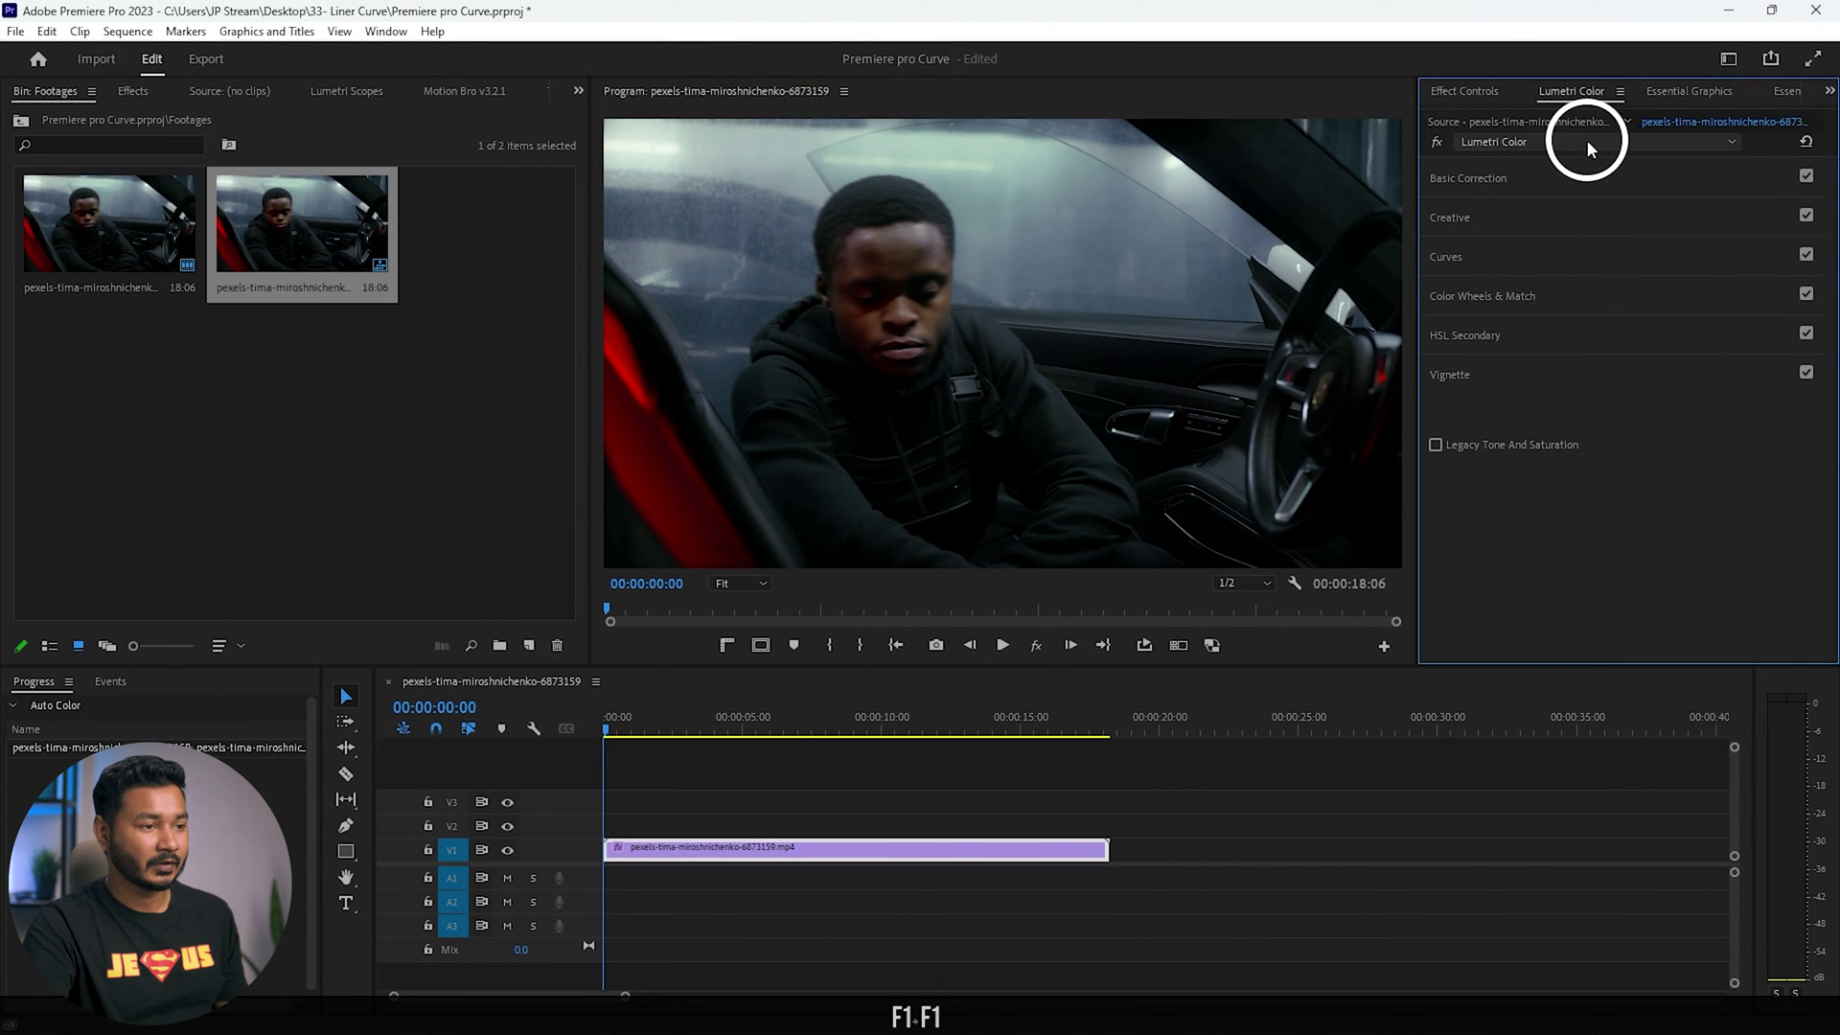
{"action": "left_click", "coordinate": [1535, 298]}
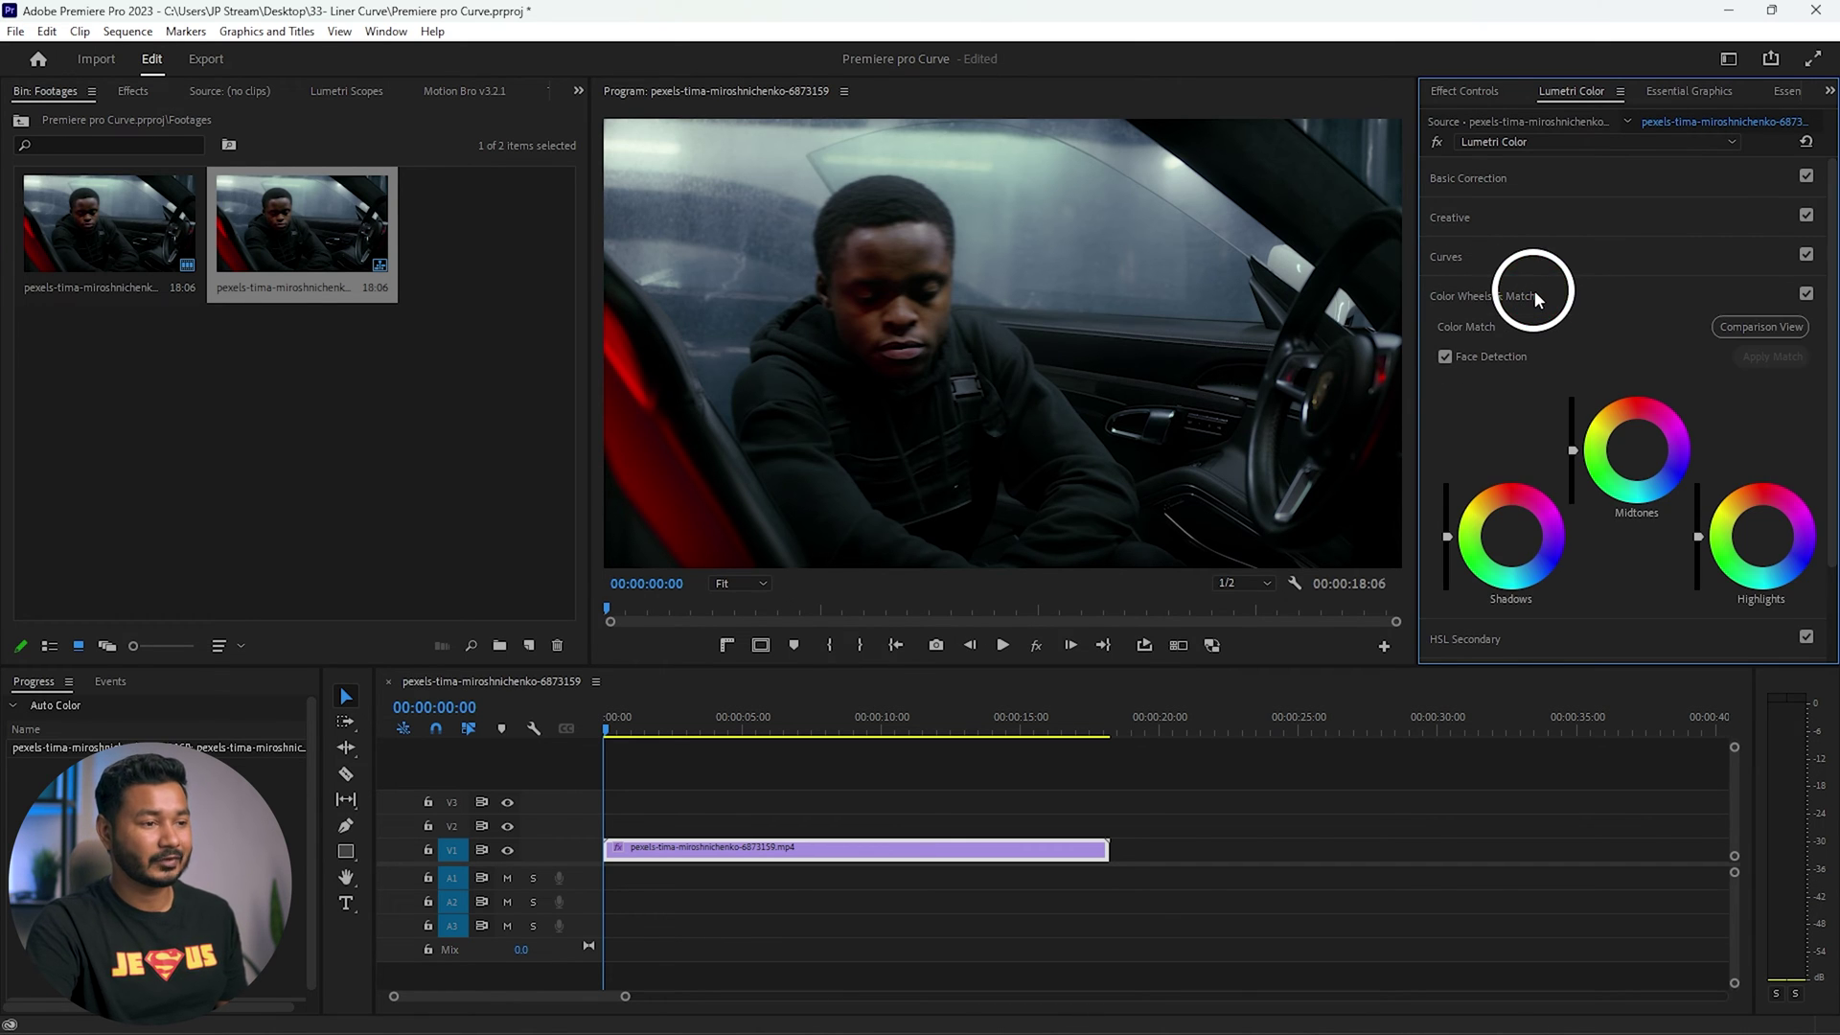
{"action": "scroll", "coordinate": [1532, 386], "scroll_direction": "down", "scroll_amount": 3}
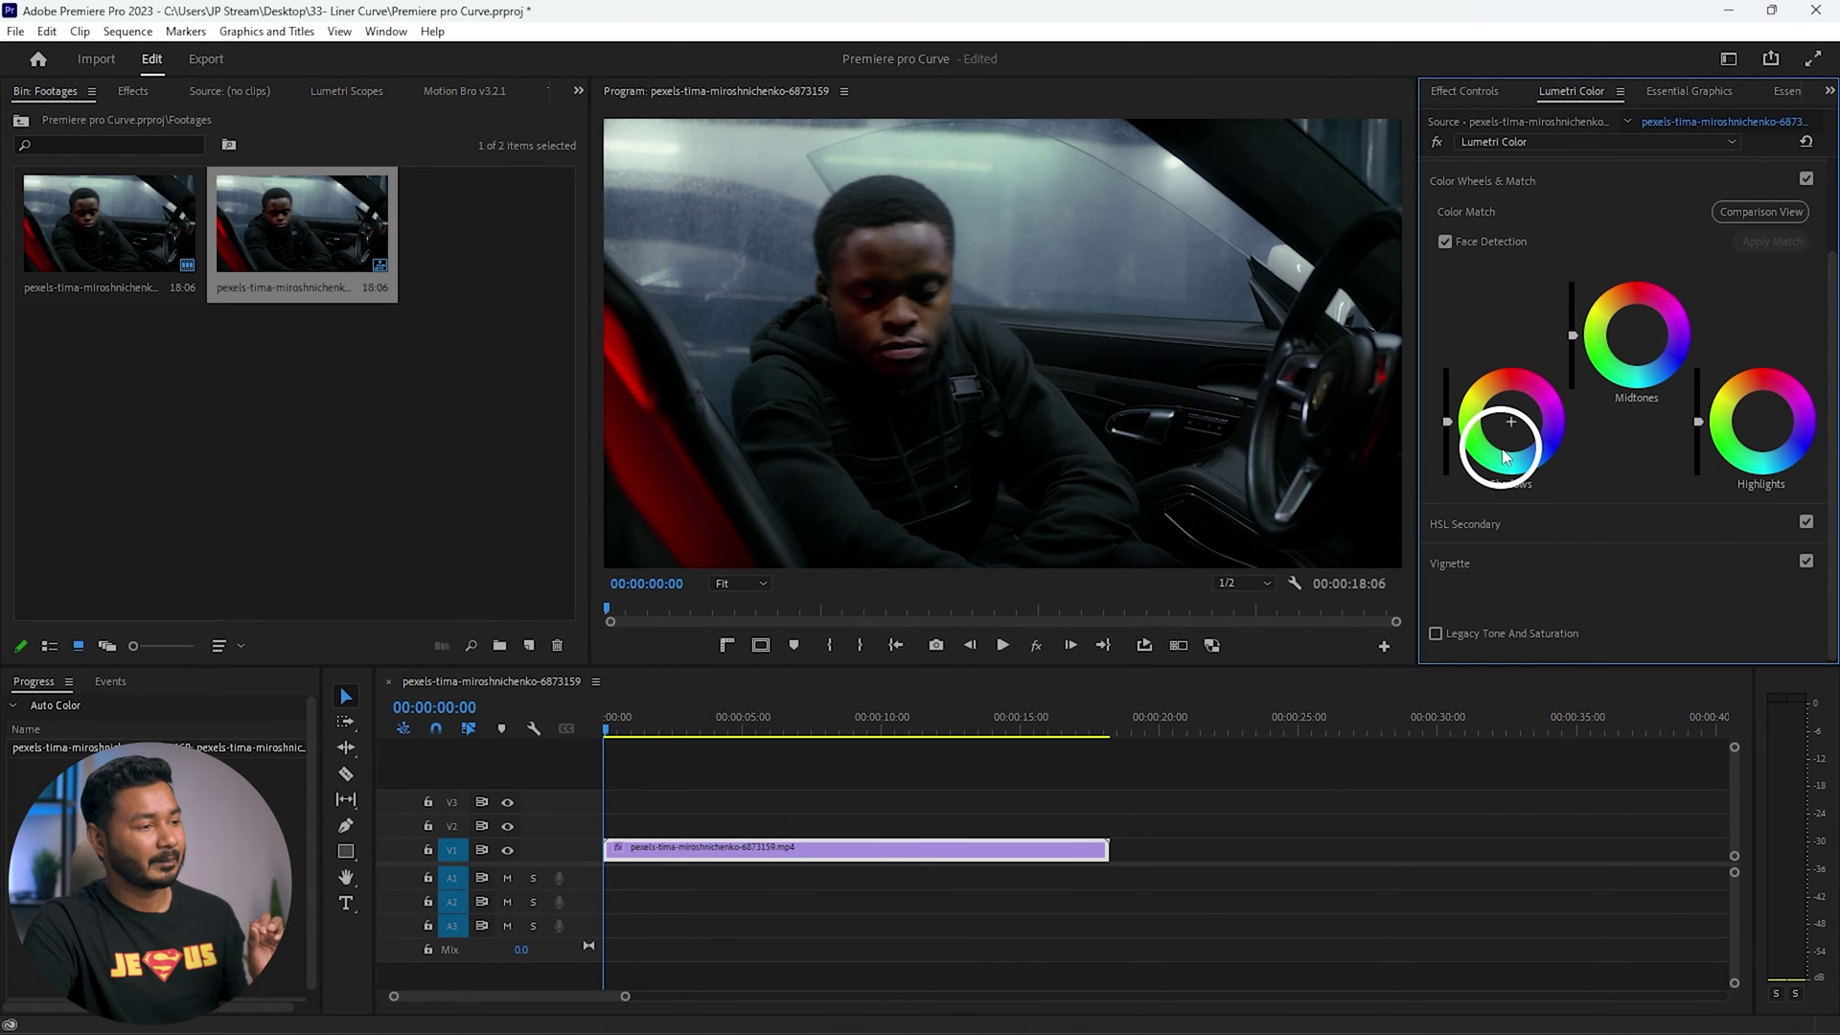
- Adjust the Shadows brightness slider, resetting it to default once, and finish with darker shadows
{"action": "left_click_drag", "start_coordinate": [1447, 422], "coordinate": [1455, 496]}
{"action": "left_click", "coordinate": [1447, 427]}
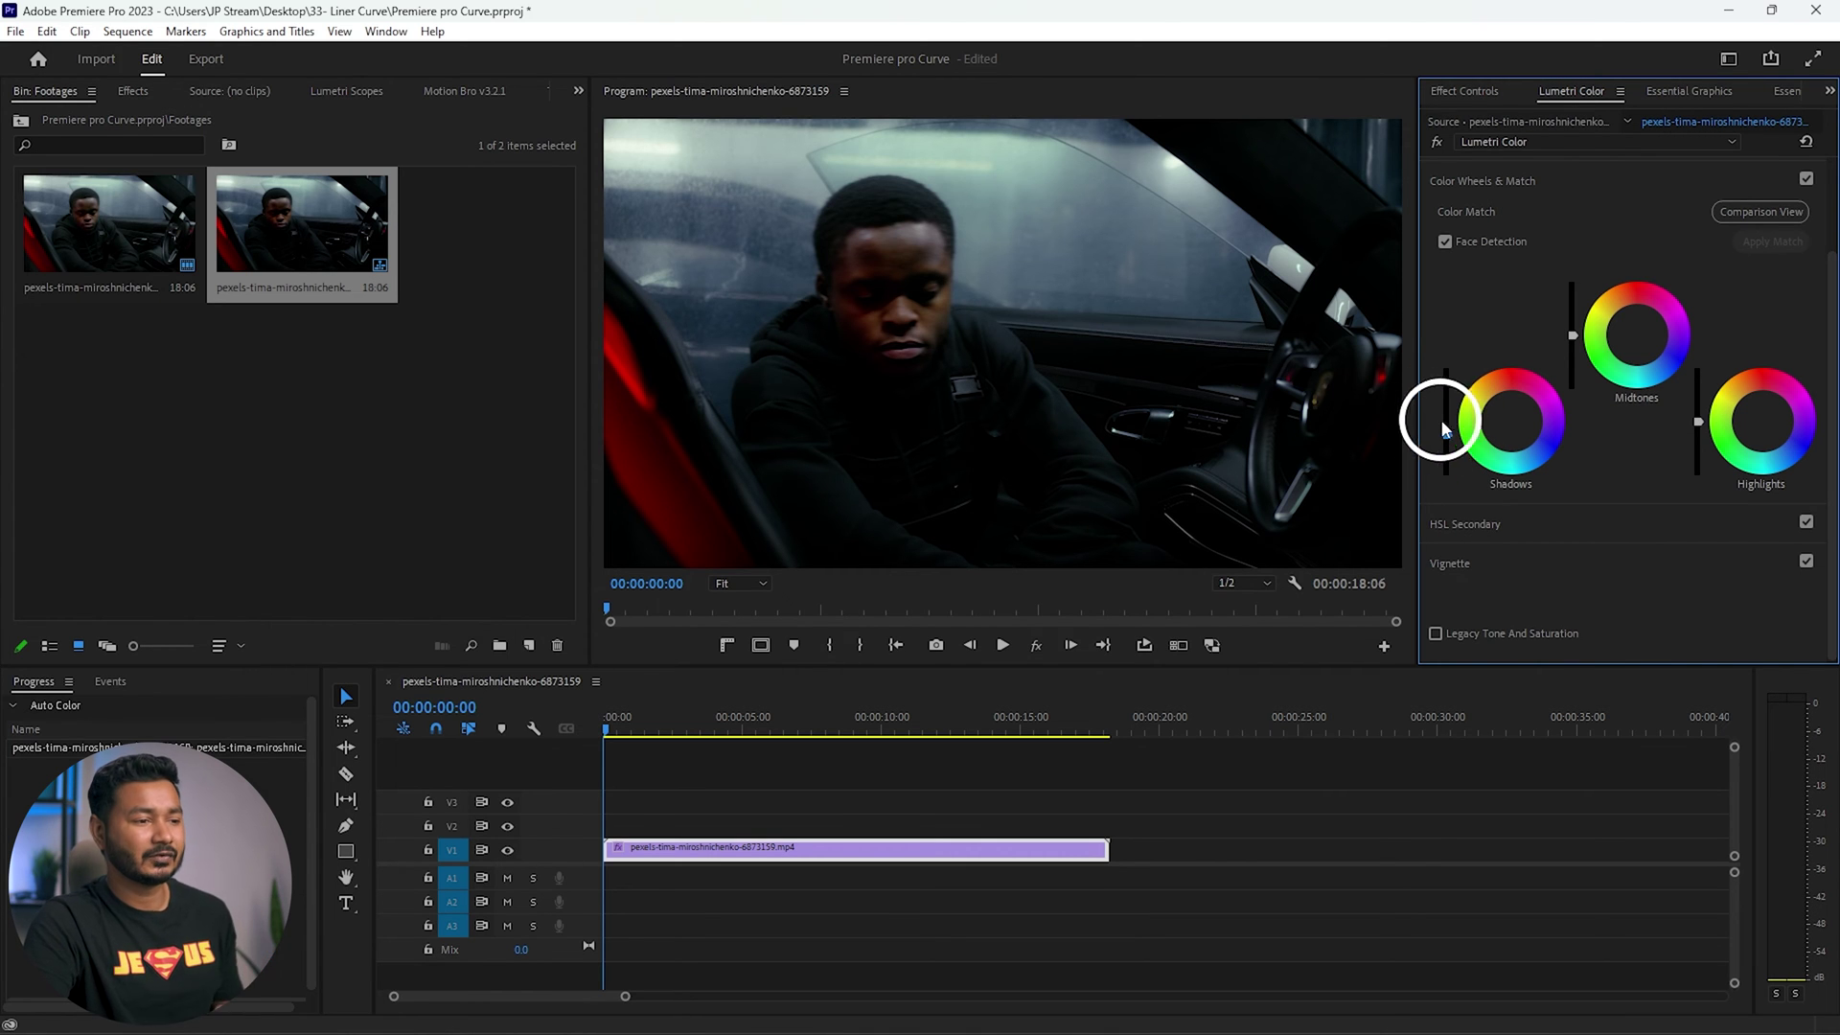
{"action": "double_click", "coordinate": [1447, 431]}
{"action": "left_click_drag", "start_coordinate": [1447, 422], "coordinate": [1447, 406]}
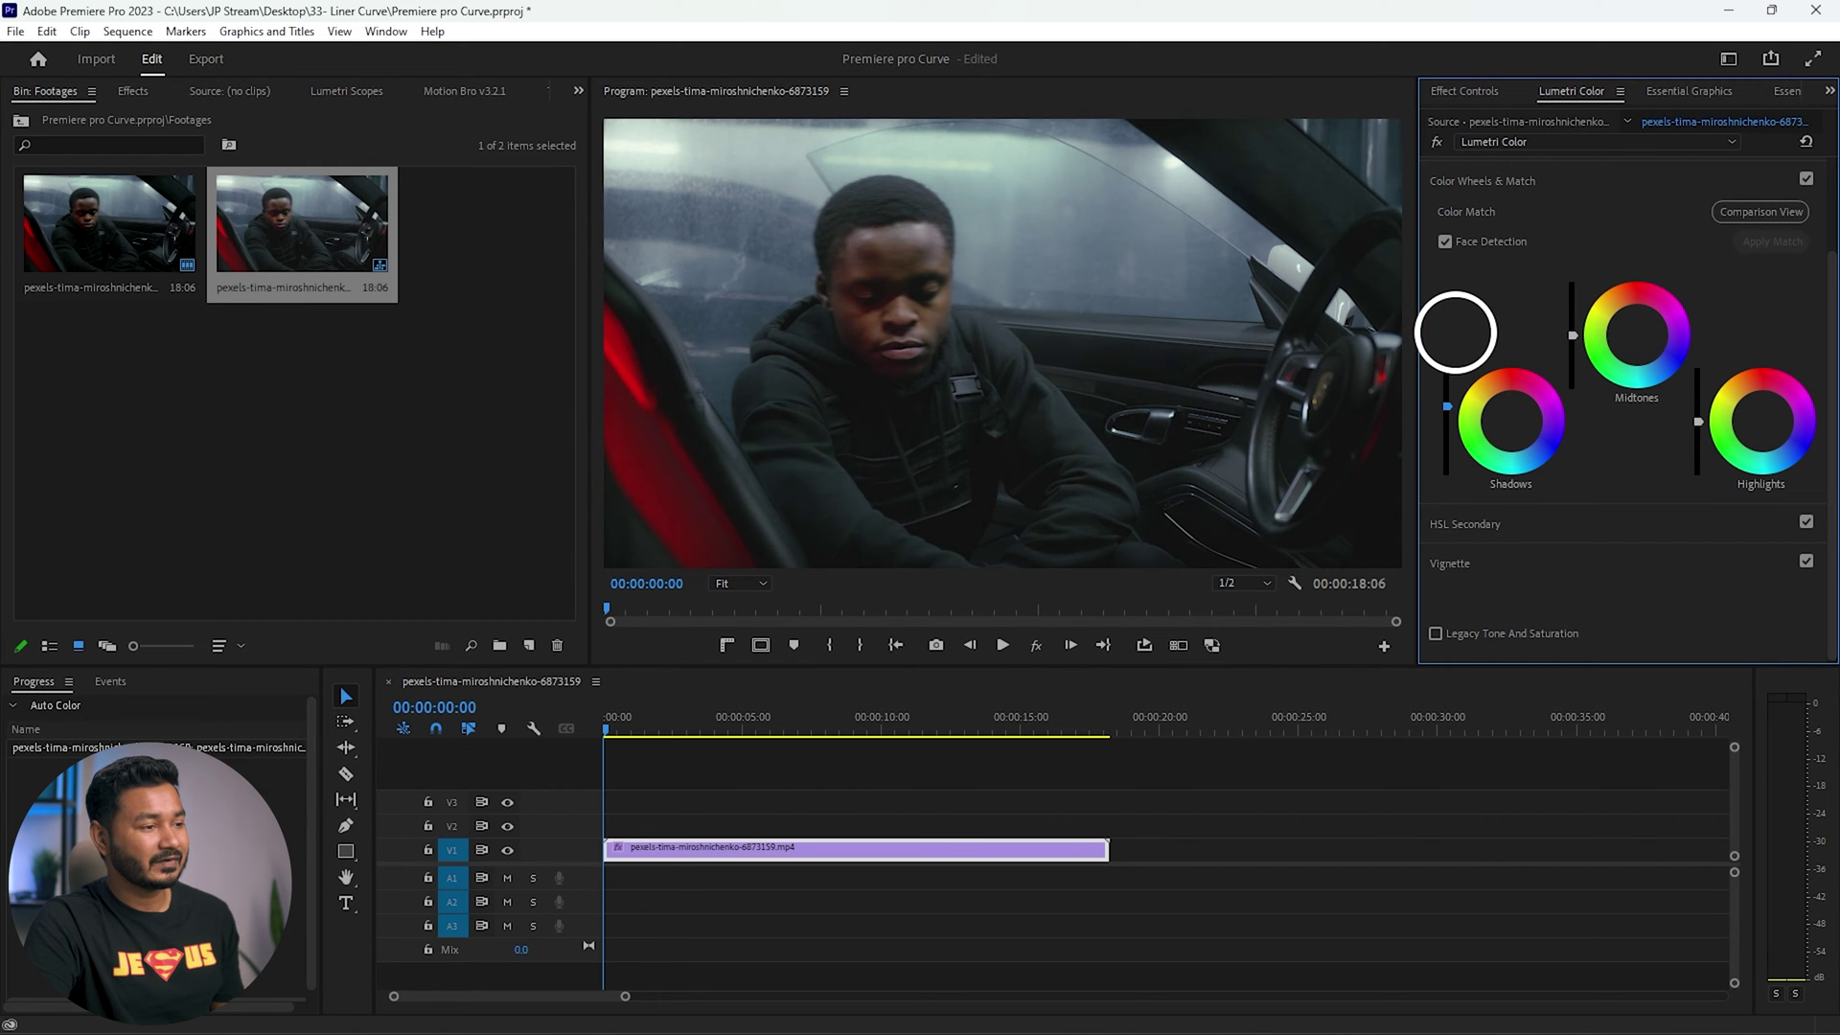
{"action": "left_click", "coordinate": [1447, 423]}
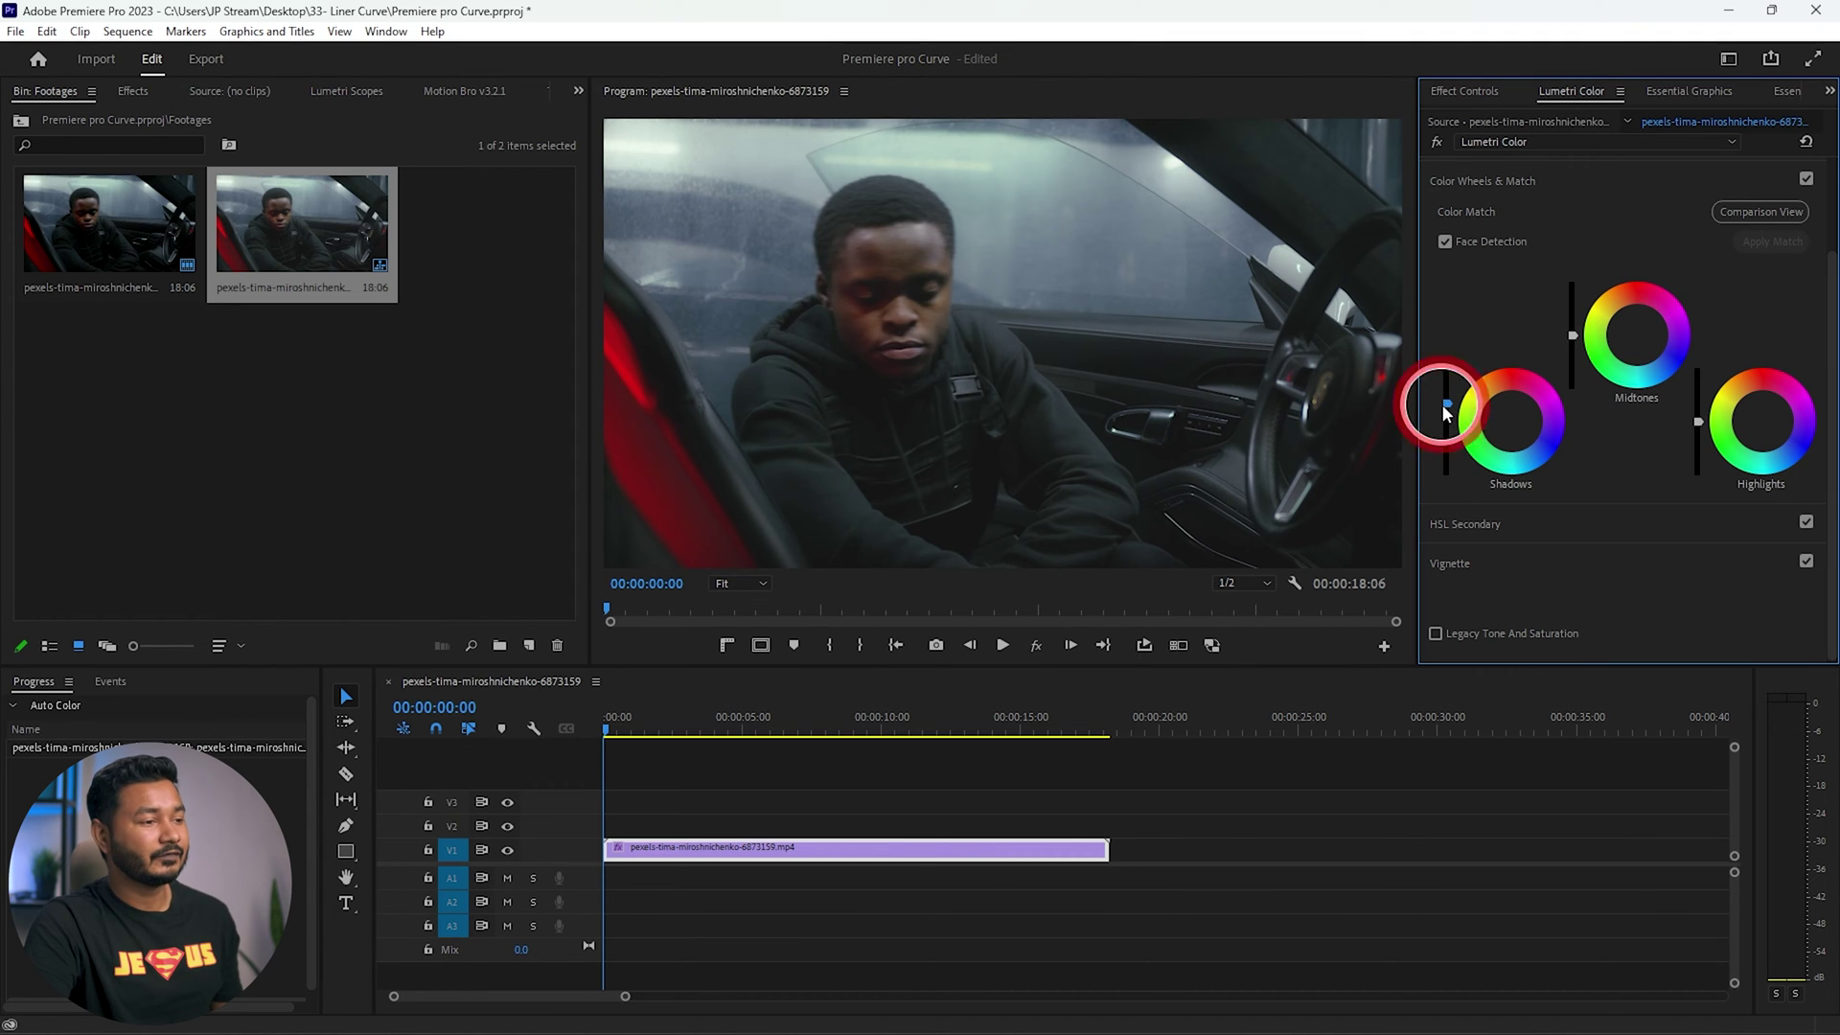
{"action": "left_click_drag", "start_coordinate": [1446, 407], "coordinate": [1446, 422]}
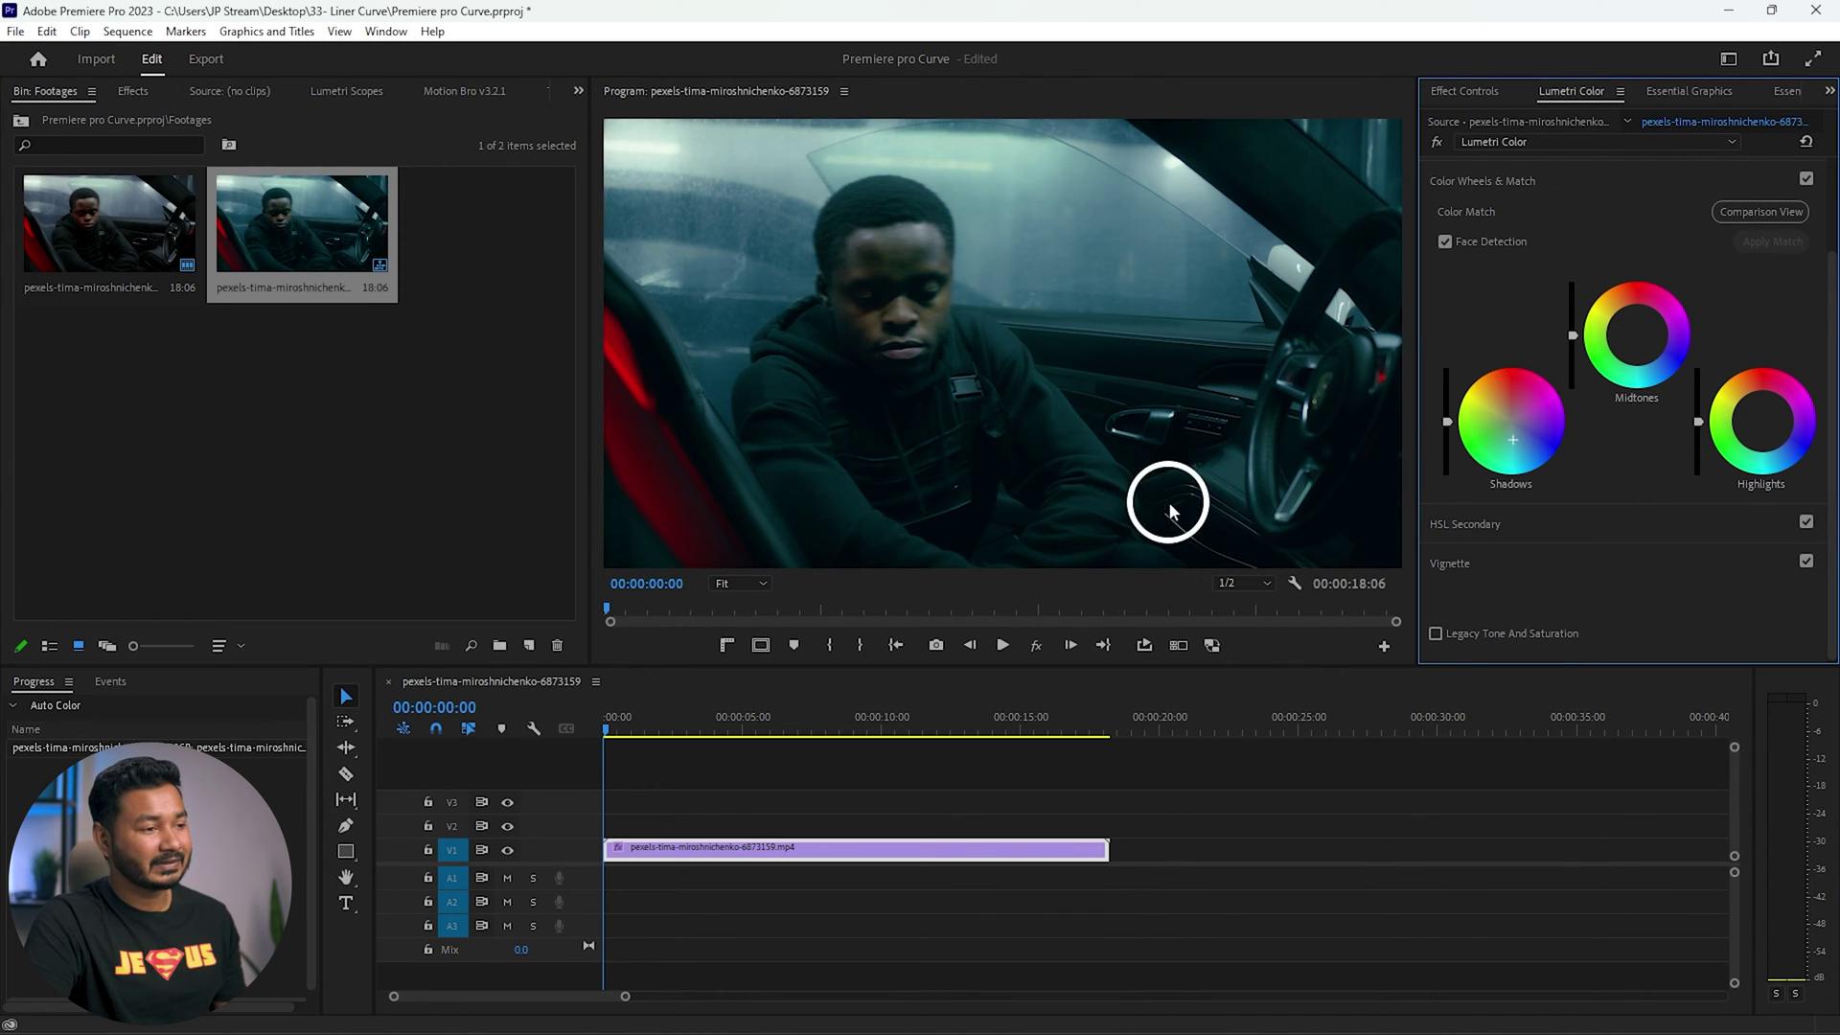
- Compare the grade off and on, push Midtones and Highlights wheels toward red, and raise Midtones brightness
{"action": "left_click", "coordinate": [1807, 179]}
{"action": "left_click", "coordinate": [1806, 179]}
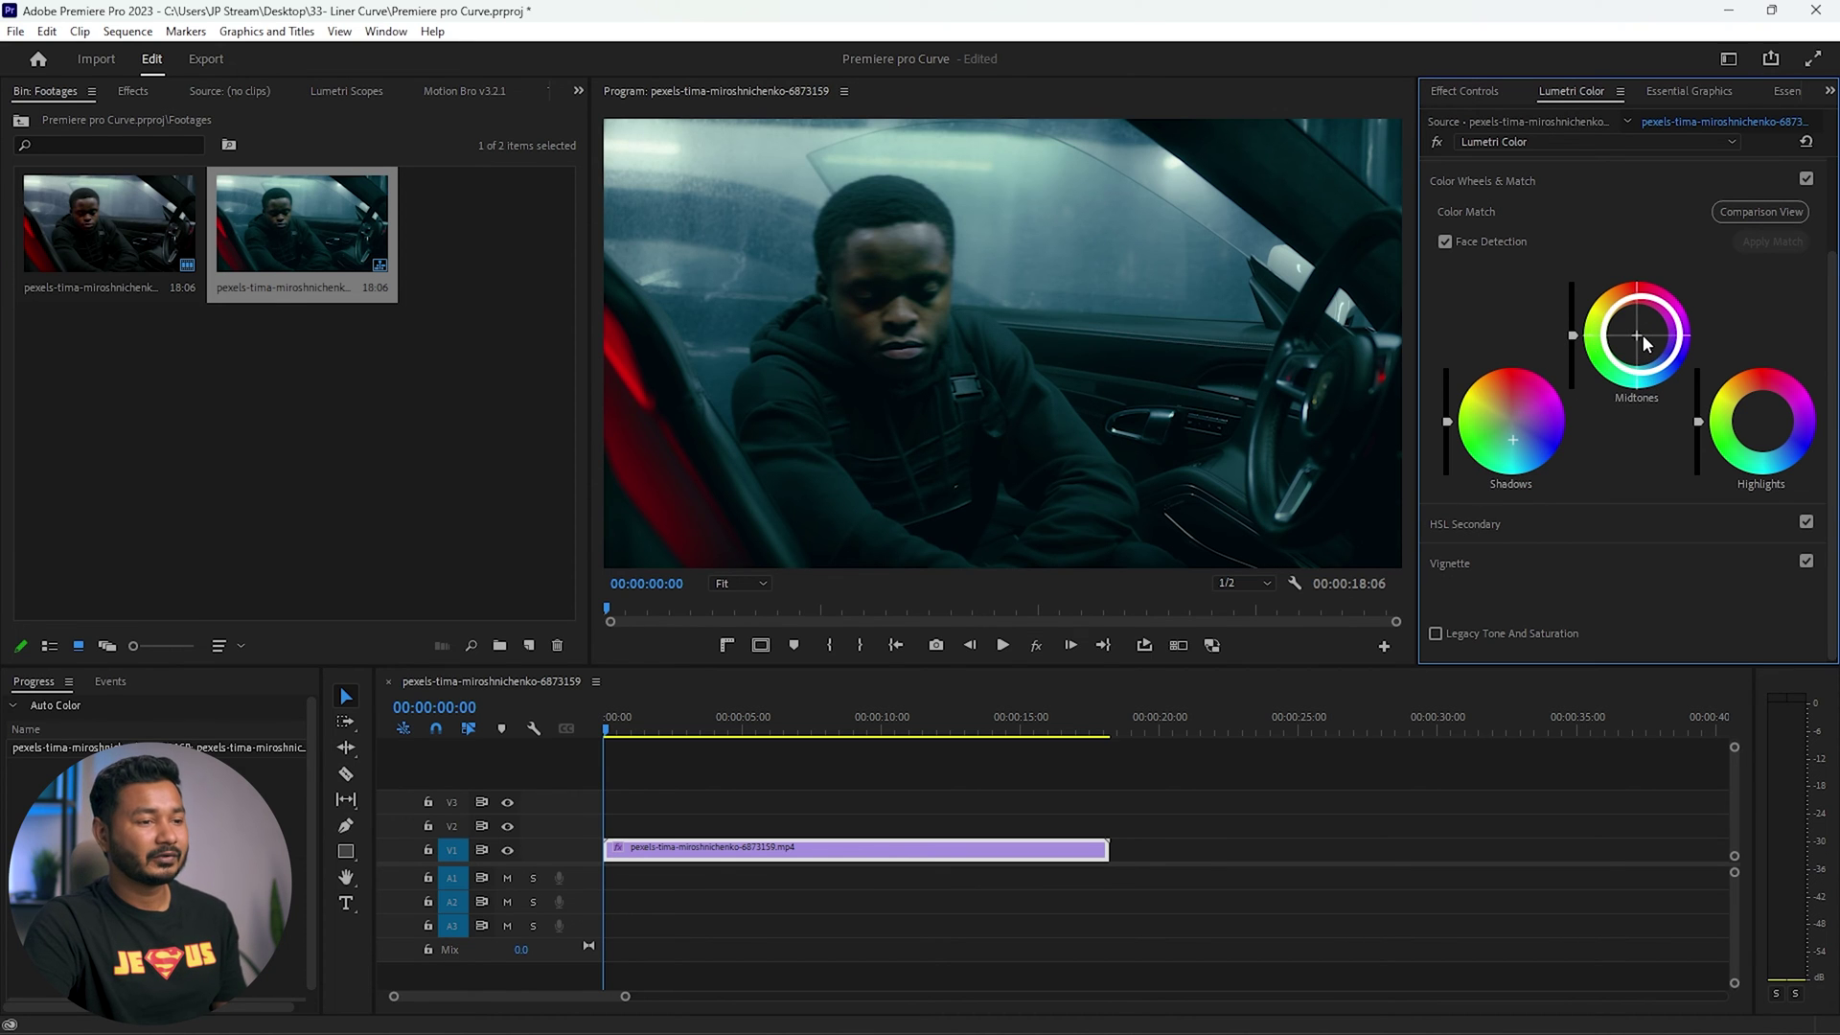
{"action": "left_click_drag", "start_coordinate": [1637, 334], "coordinate": [1622, 124]}
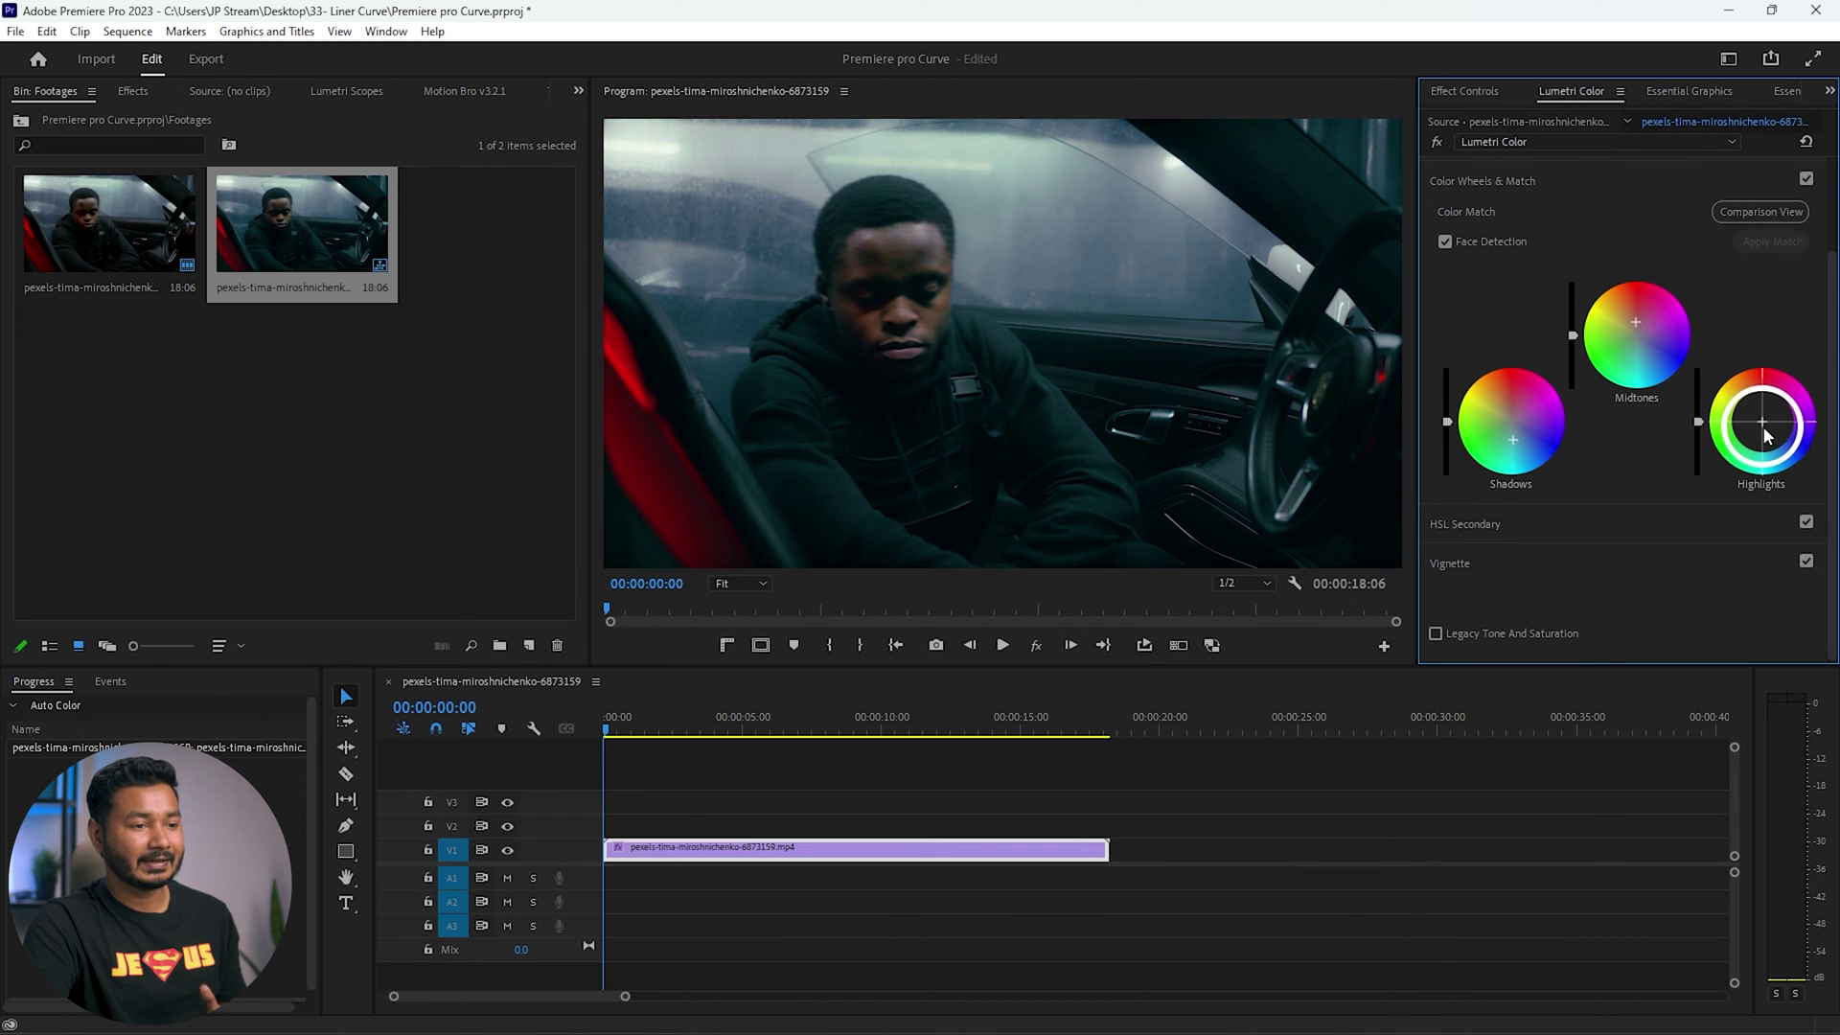
{"action": "left_click_drag", "start_coordinate": [1763, 422], "coordinate": [1709, 497]}
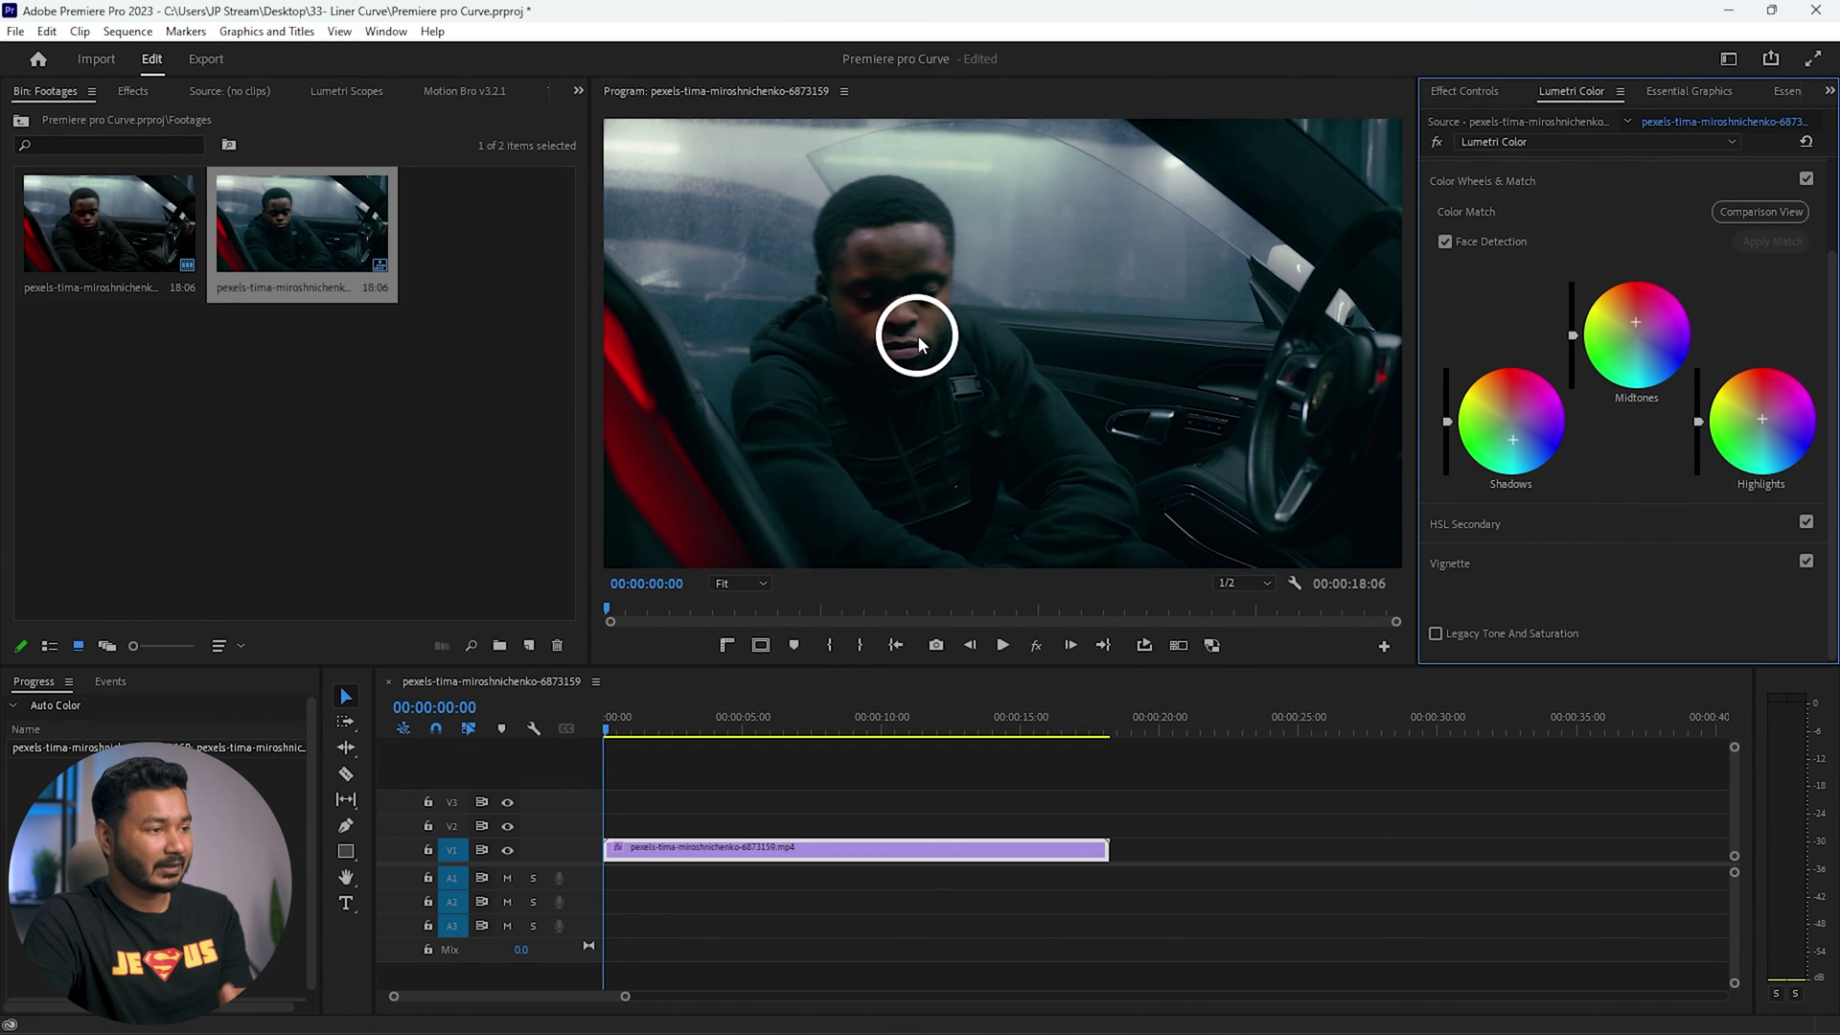
{"action": "left_click_drag", "start_coordinate": [1575, 340], "coordinate": [1571, 303]}
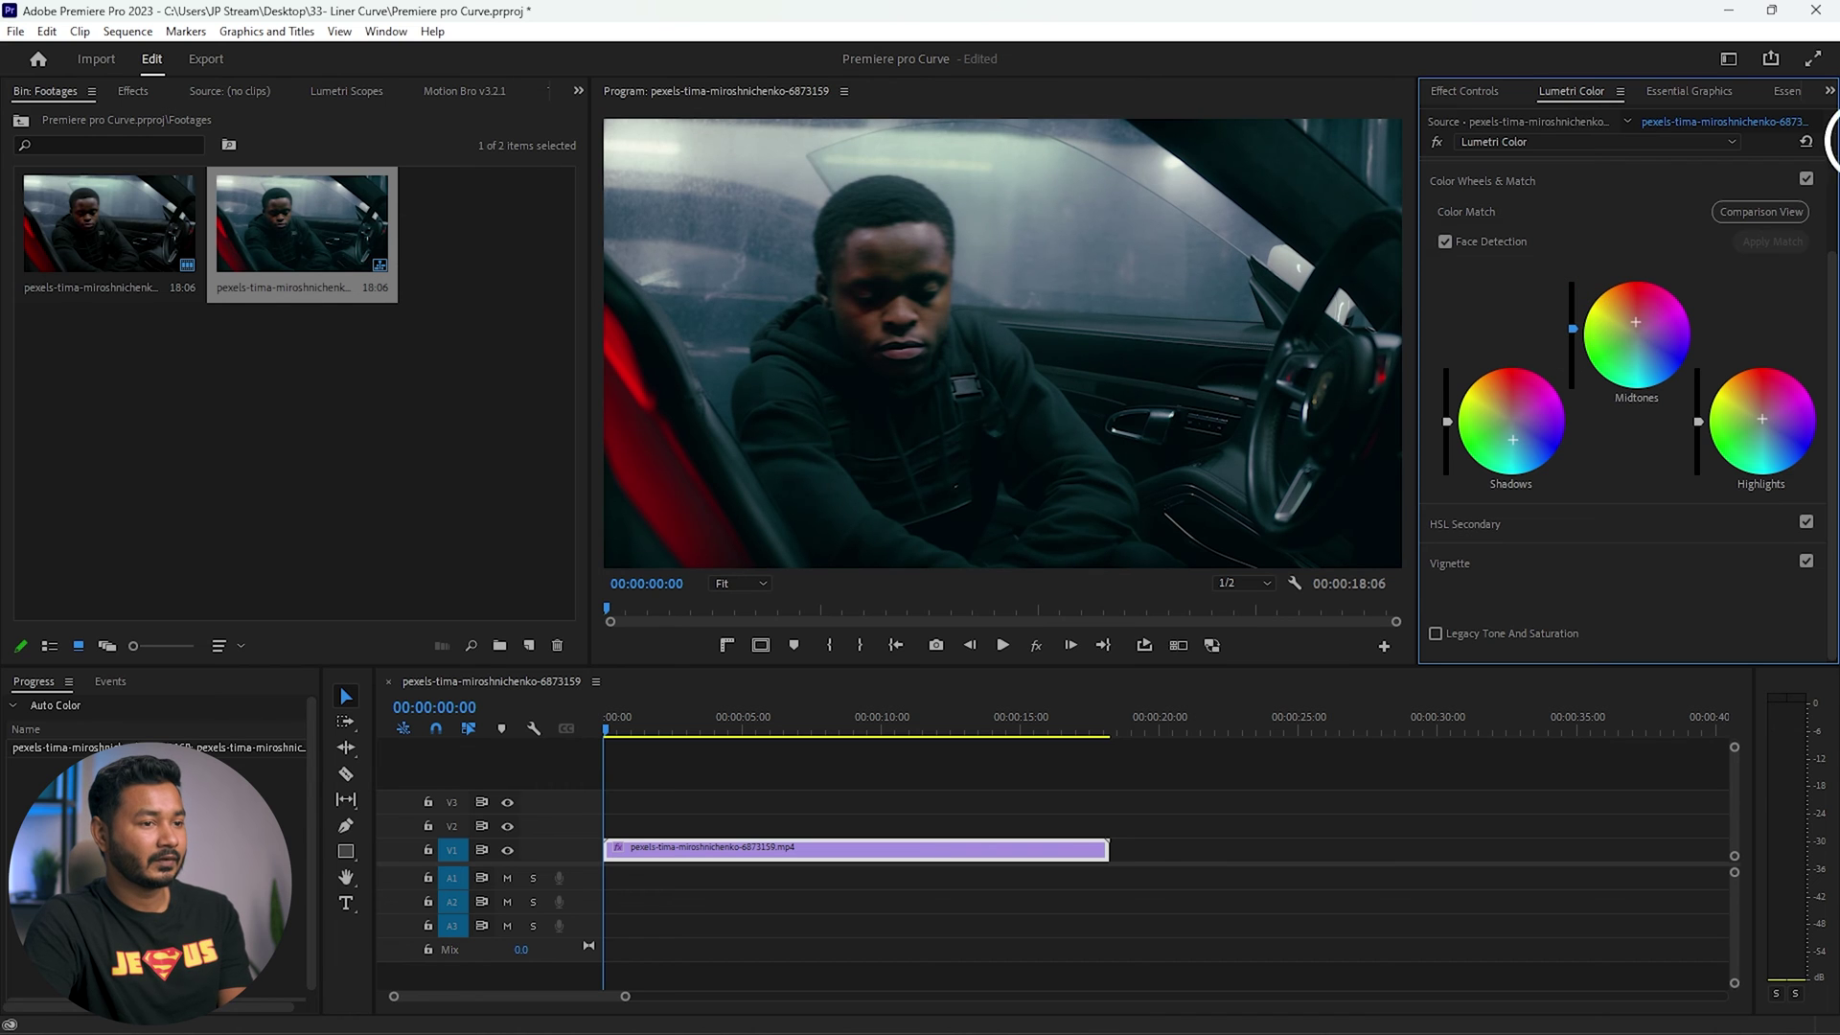
- Compare the colour-wheels grade off and on, save the project with Ctrl+S, and switch to Chrome
{"action": "left_click", "coordinate": [1807, 179]}
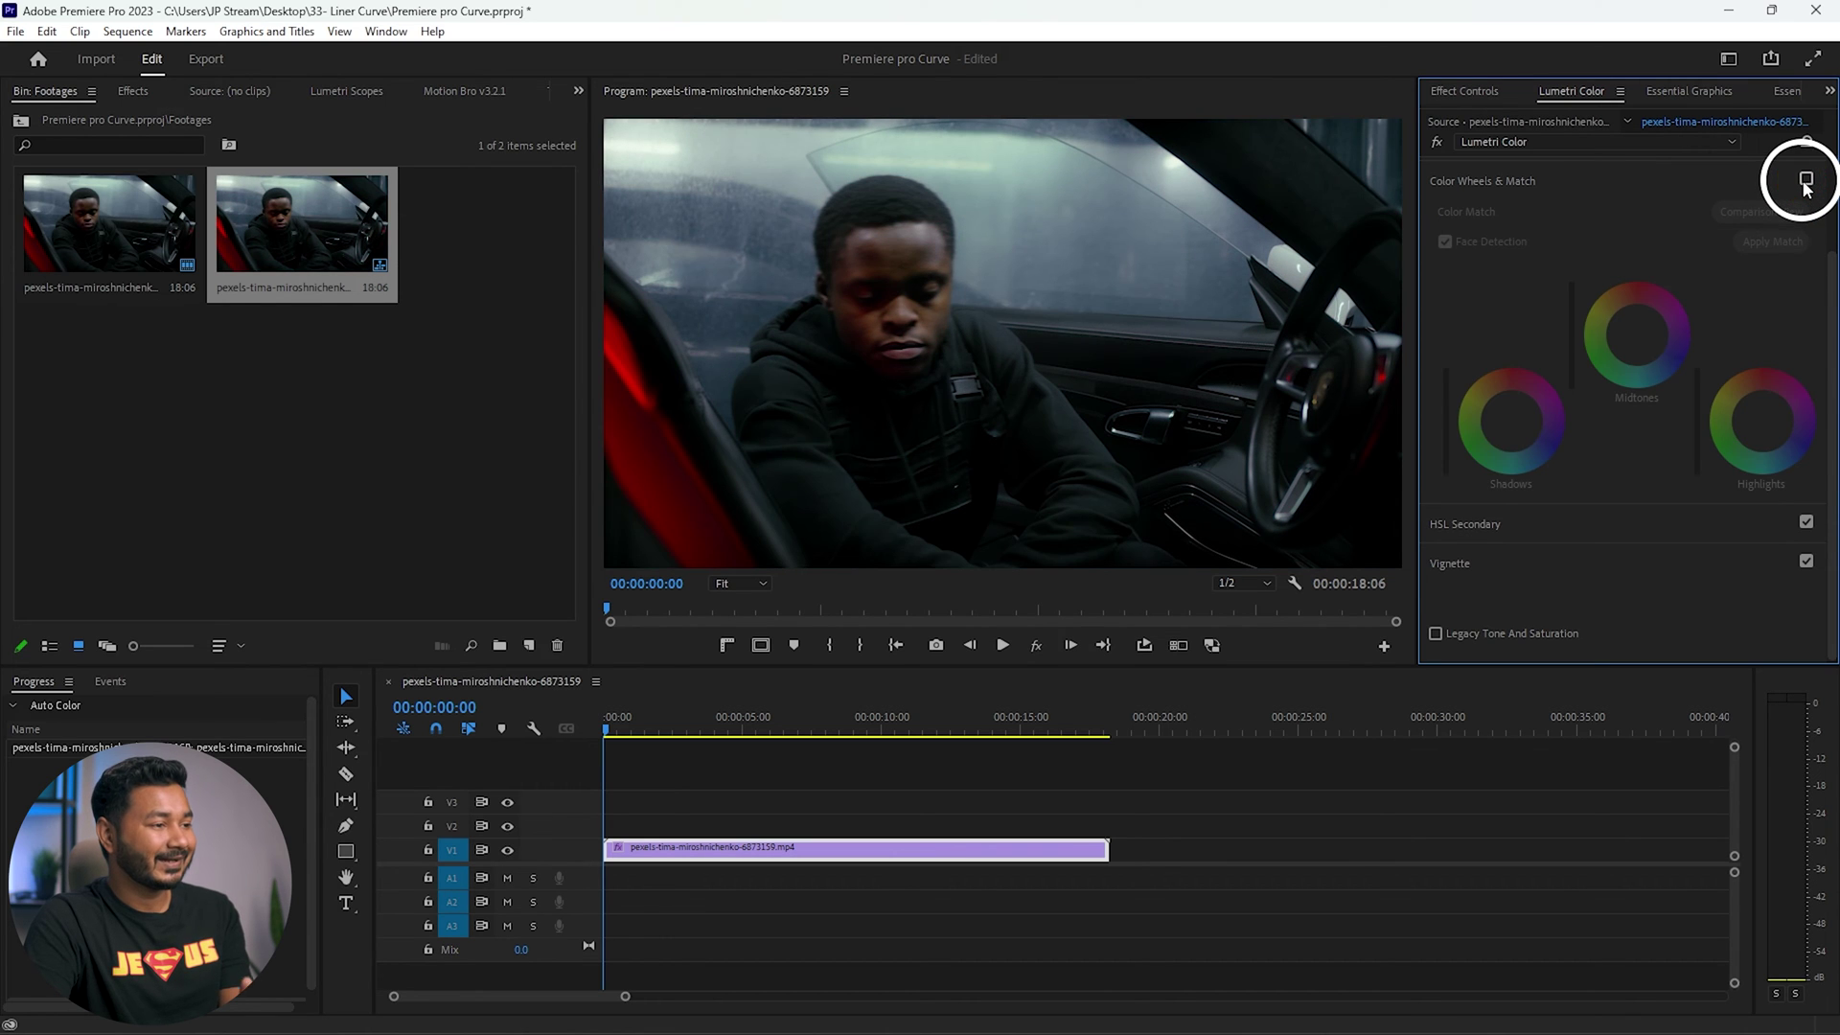
{"action": "left_click", "coordinate": [1807, 181]}
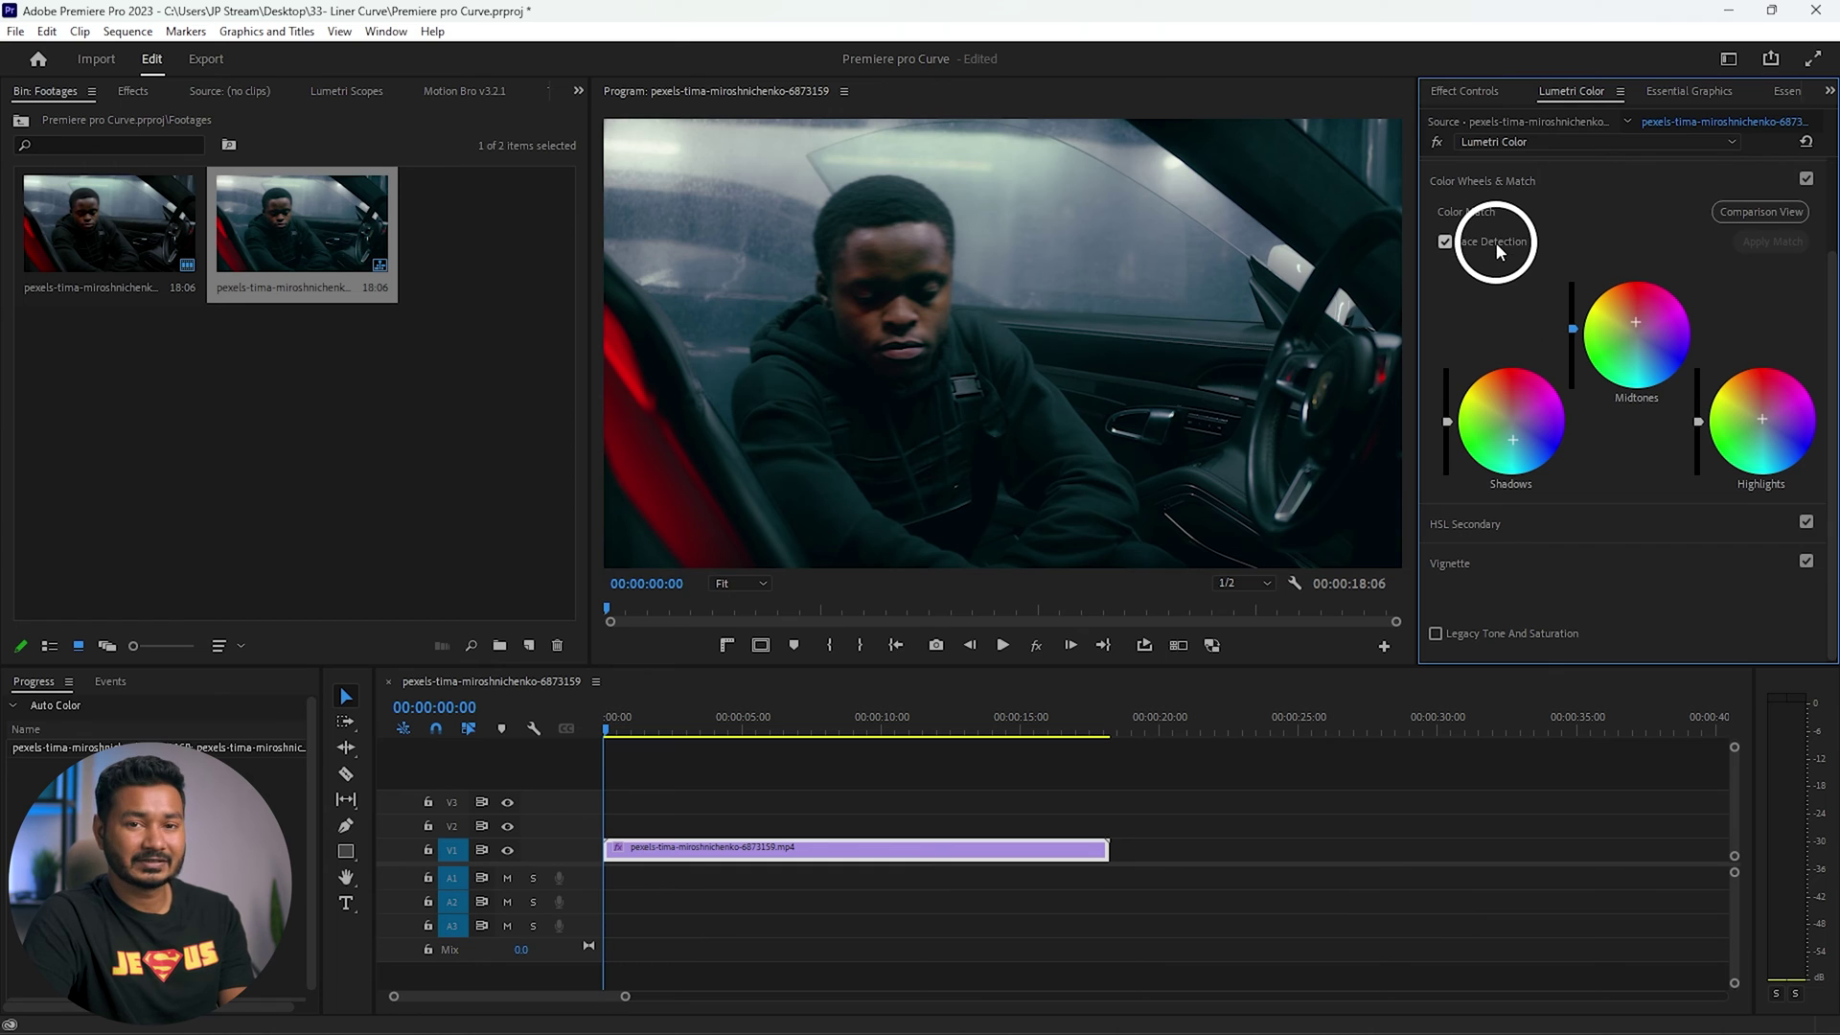
{"action": "key", "text": "ctrl+s"}
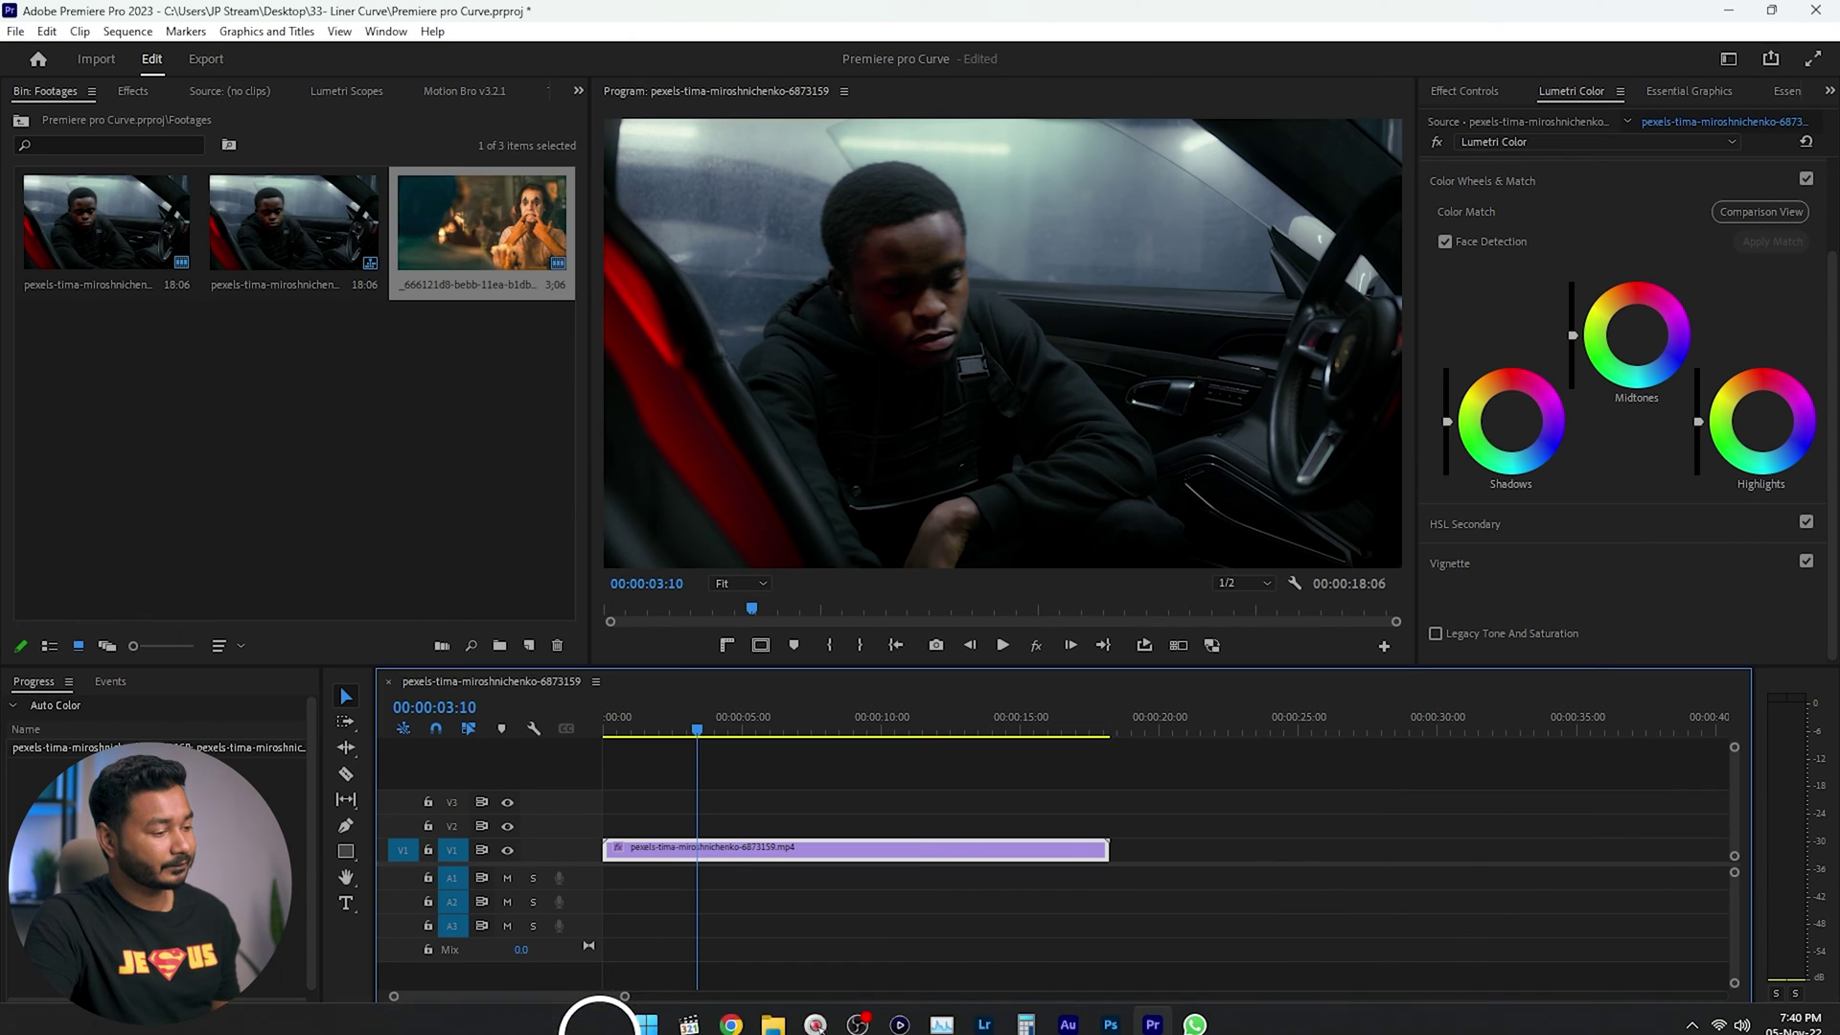
{"action": "left_click", "coordinate": [731, 1011]}
- Search Google in a new tab for 'movie scene' and browse the image results
{"action": "key", "text": "ctrl+t"}
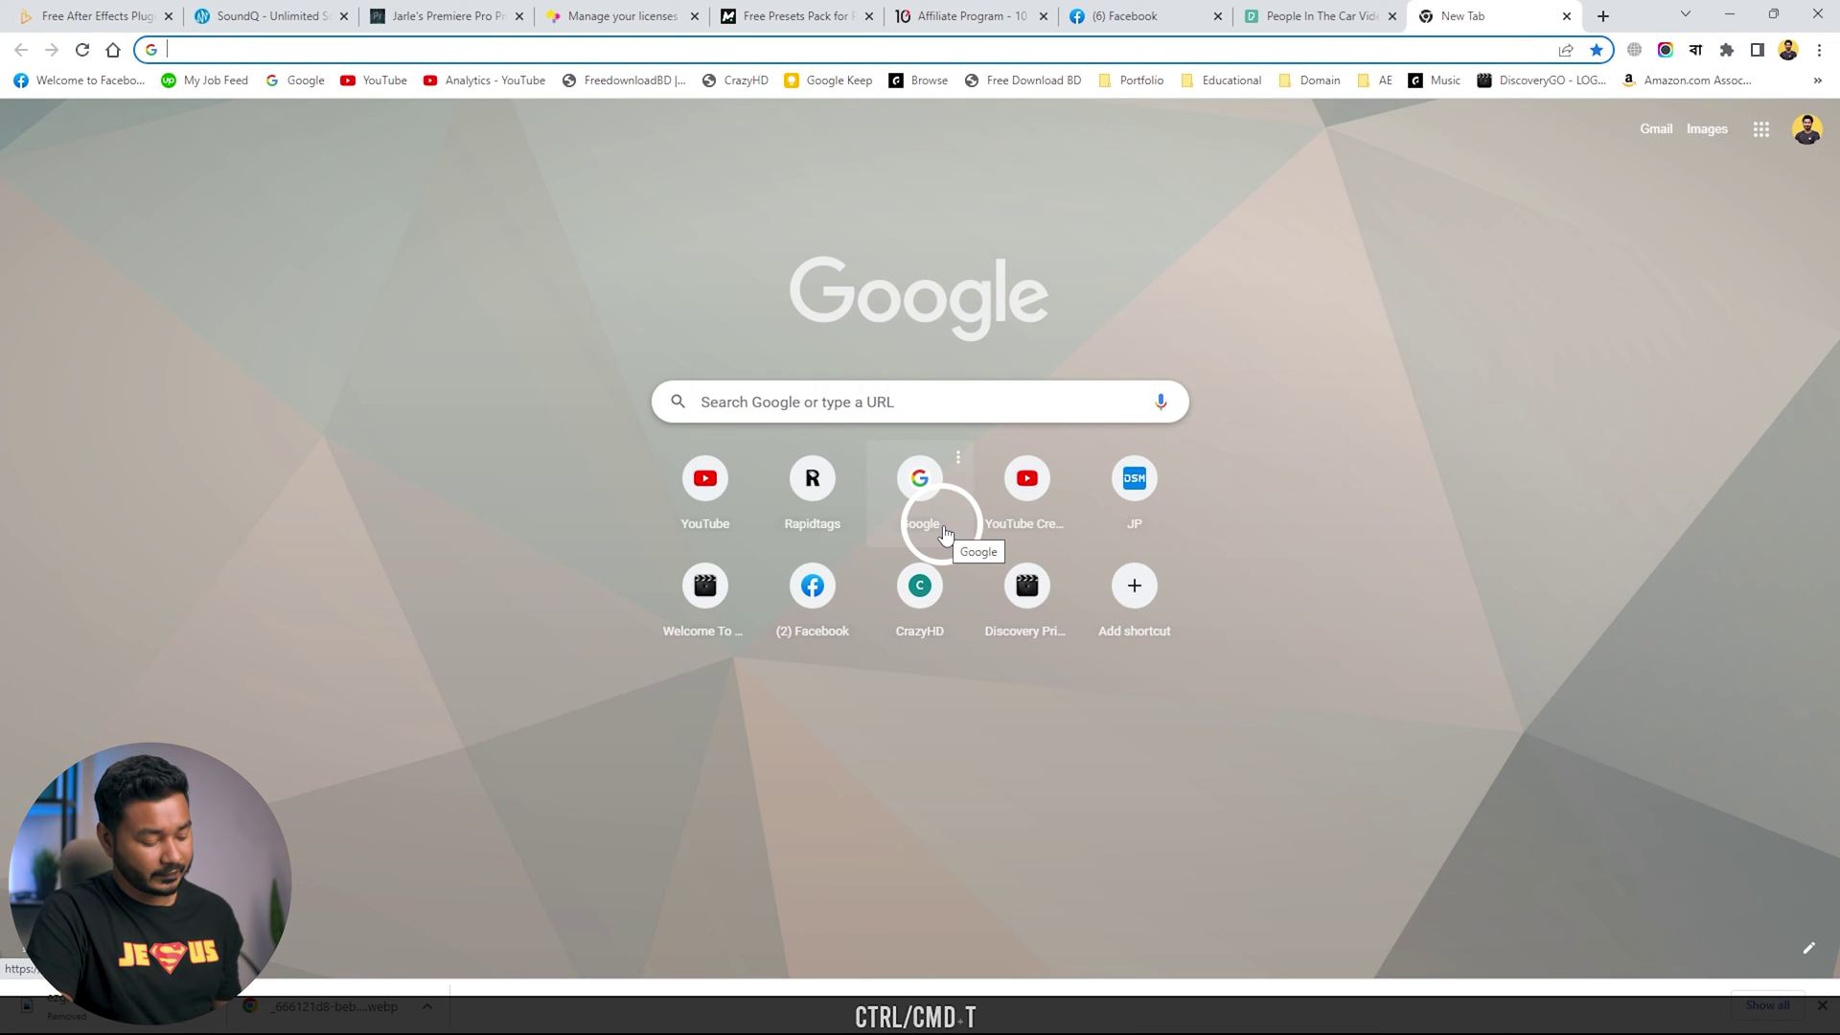
{"action": "type", "text": "movie scene"}
{"action": "key", "text": "Return"}
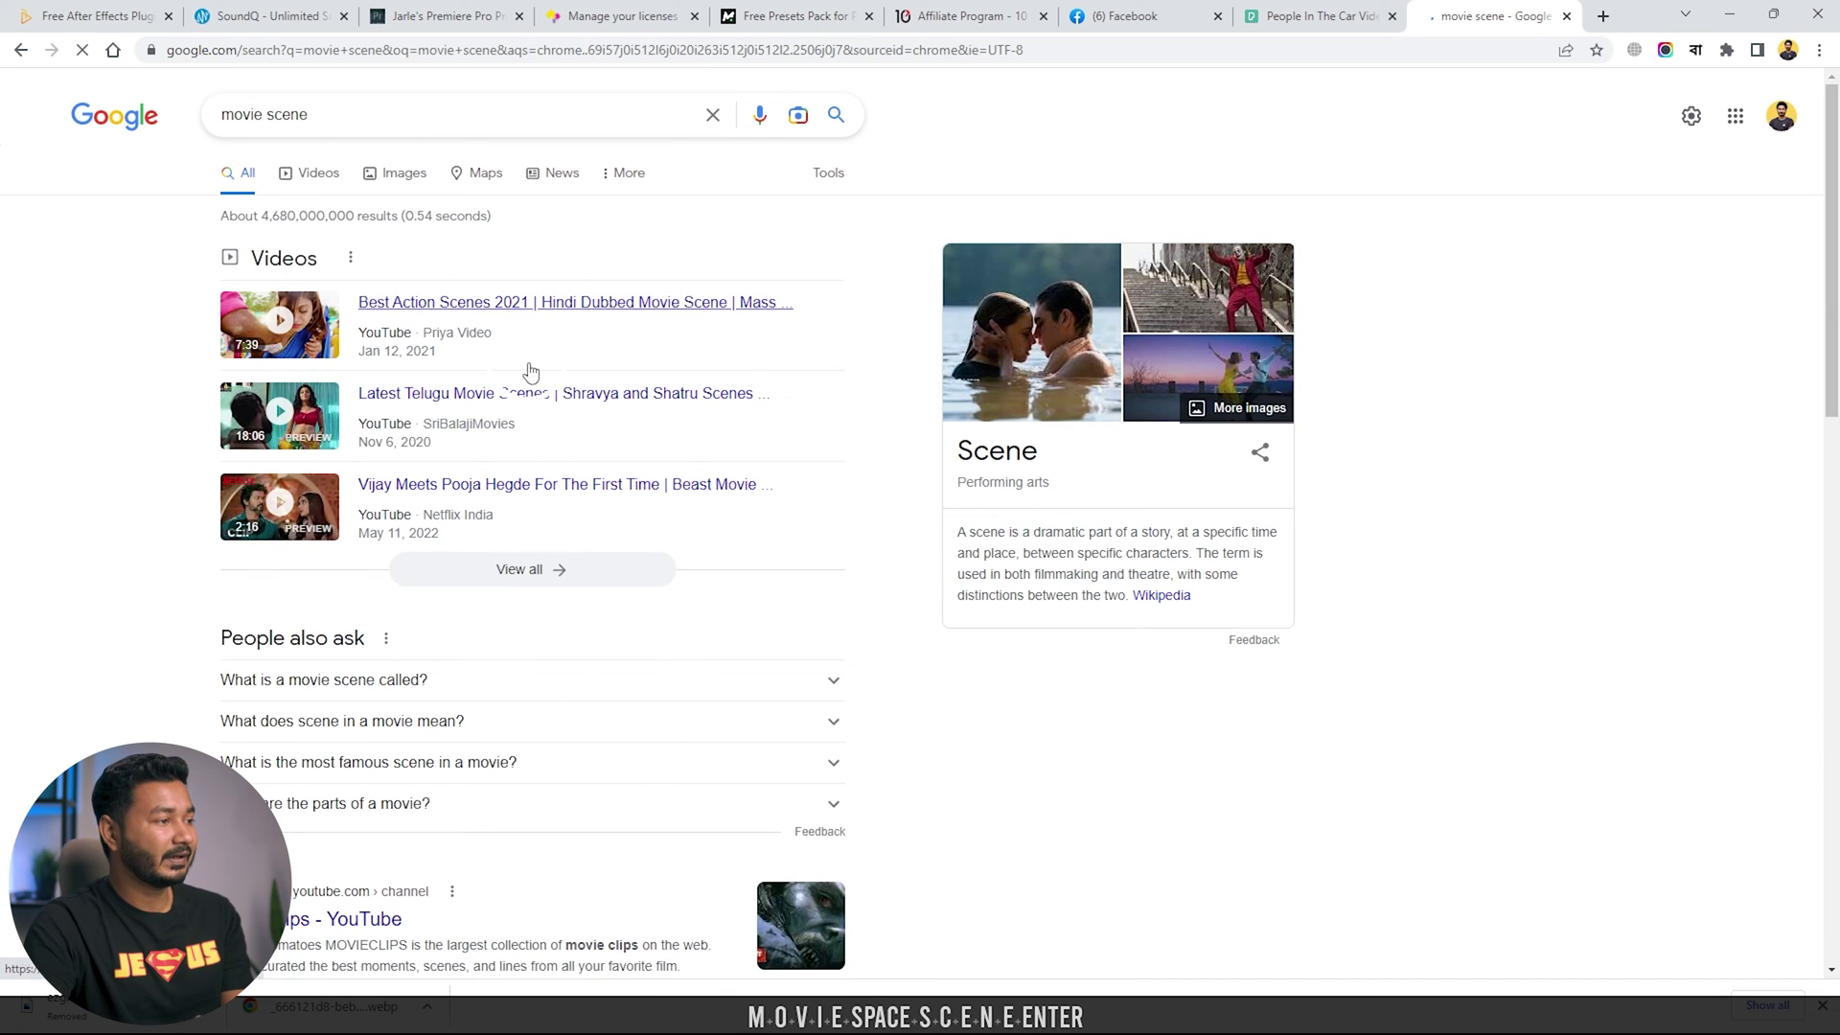
{"action": "left_click", "coordinate": [327, 171]}
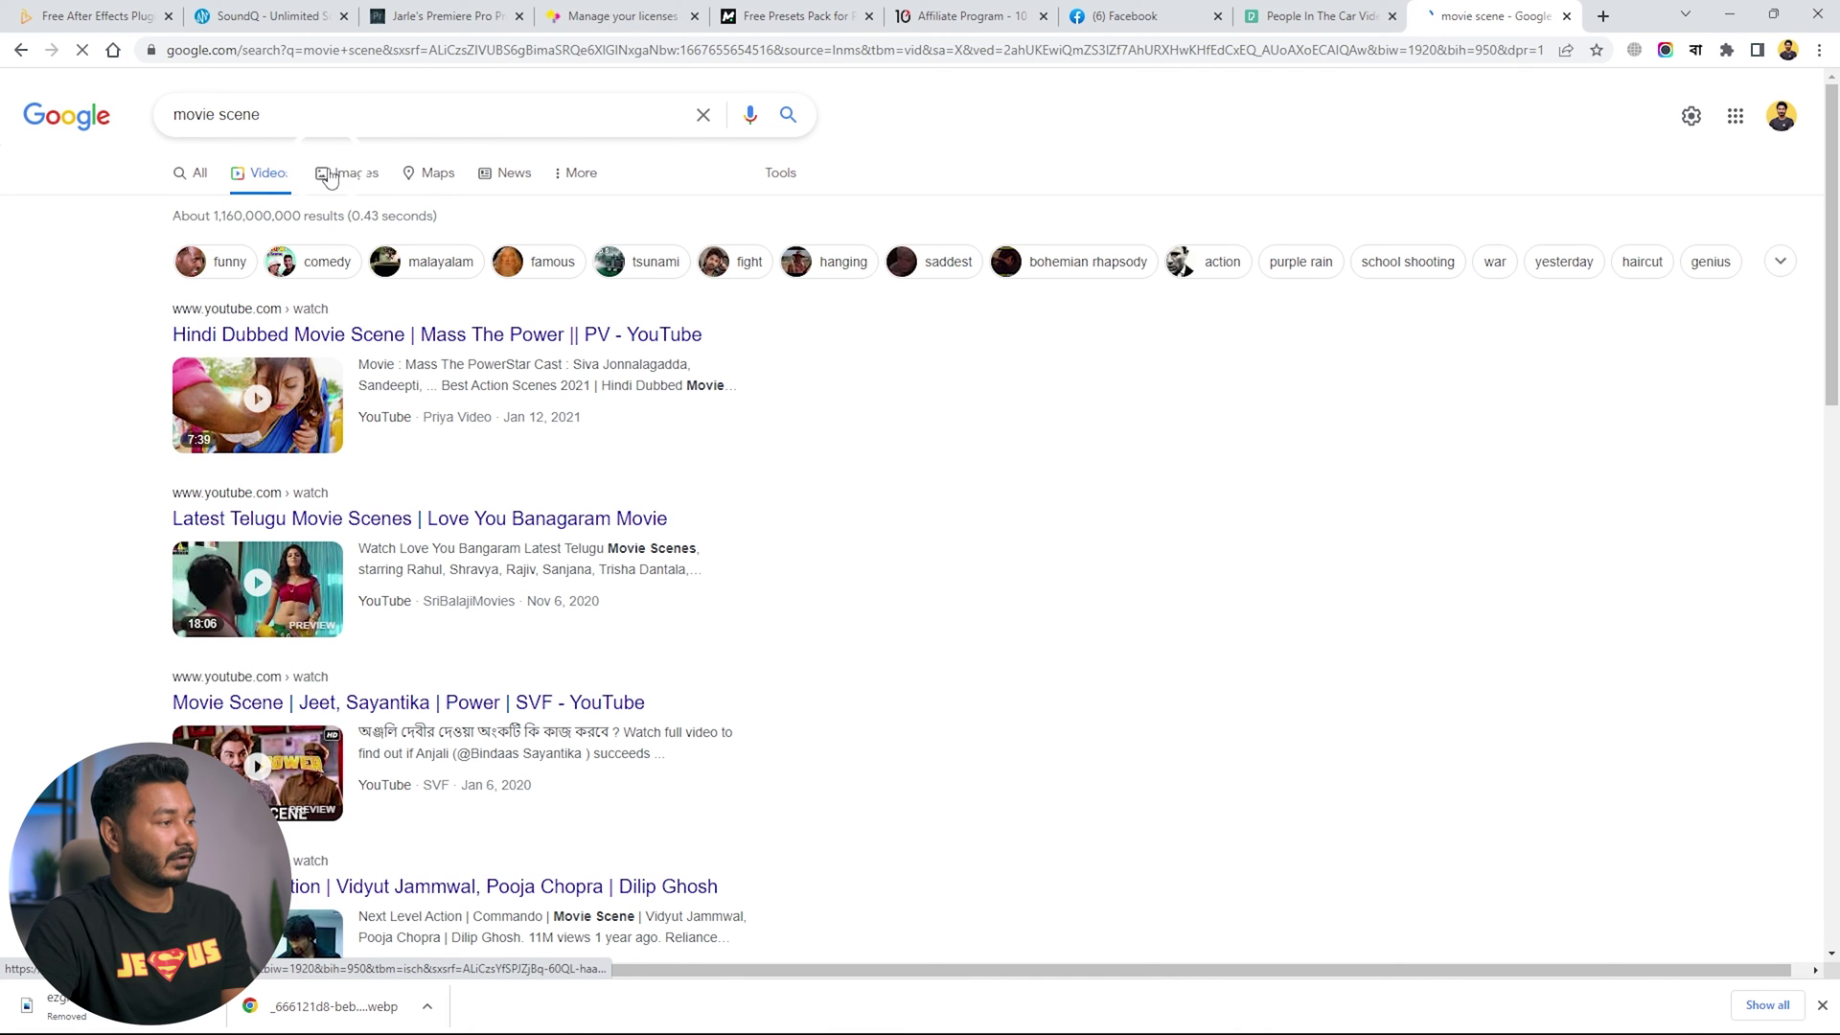
{"action": "left_click", "coordinate": [374, 172]}
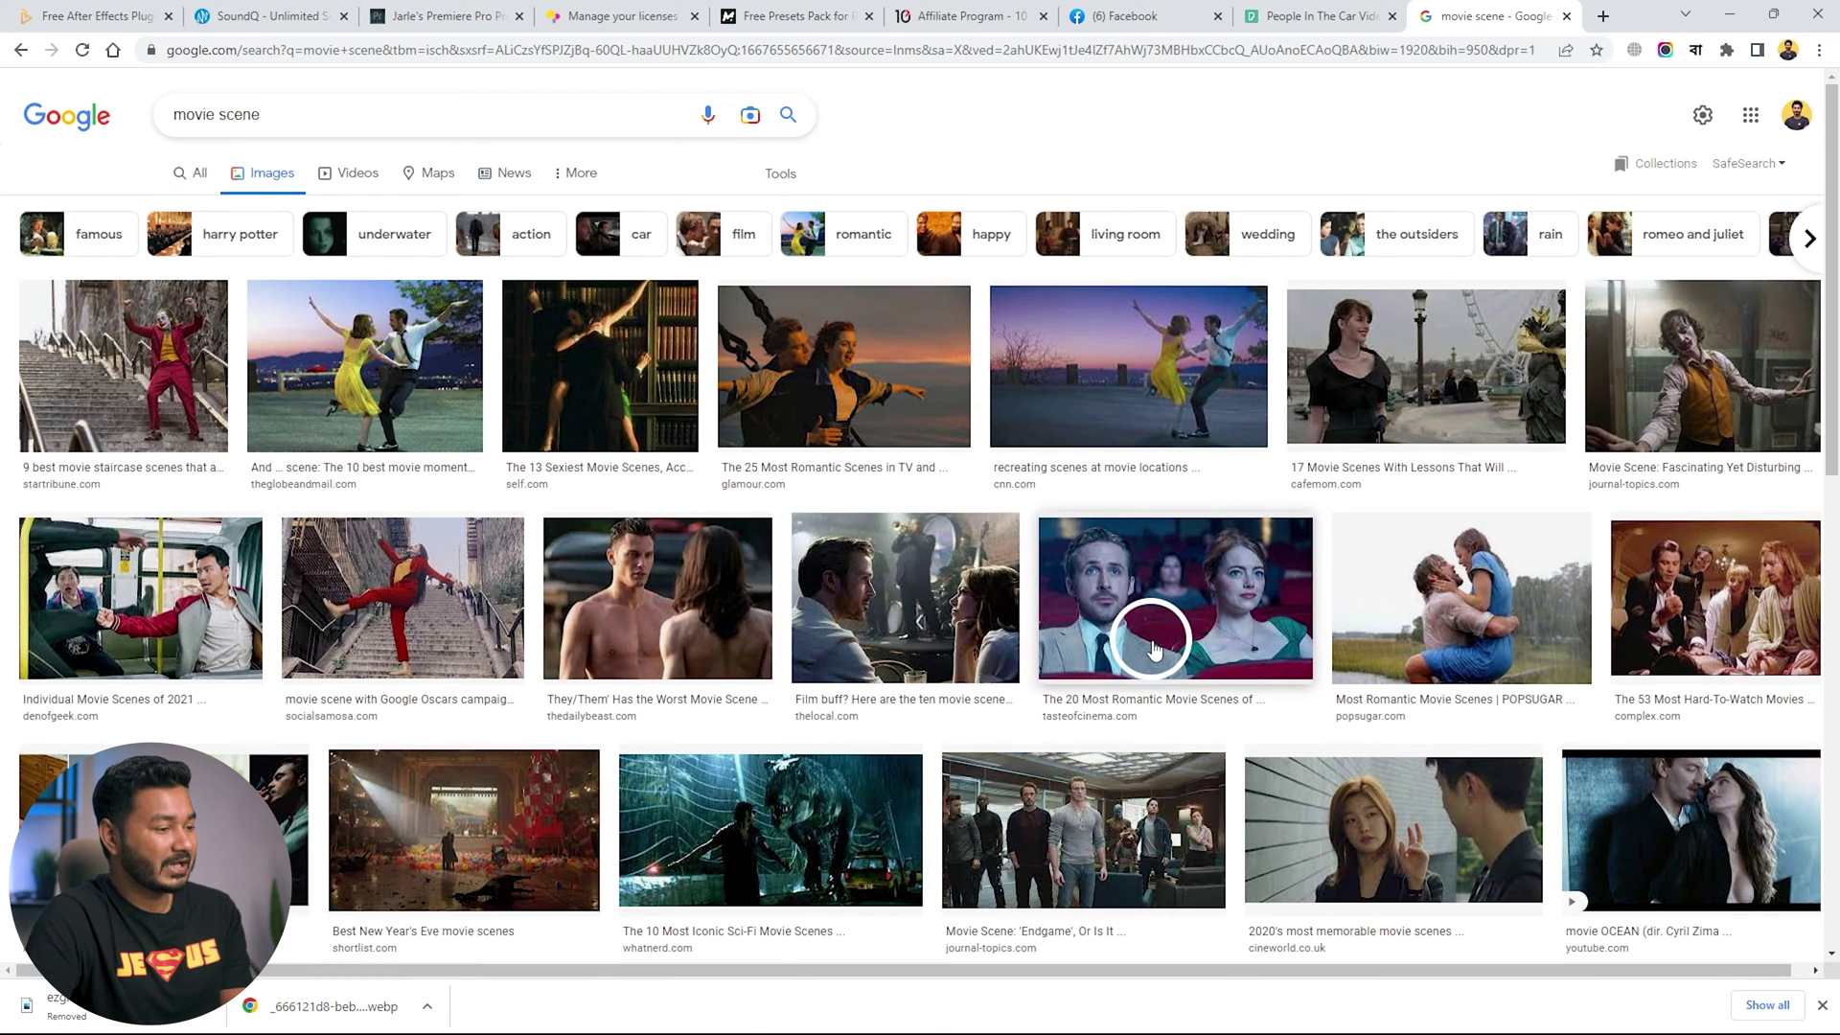
{"action": "scroll", "coordinate": [1150, 642], "scroll_direction": "down", "scroll_amount": 2}
{"action": "scroll", "coordinate": [1153, 654], "scroll_direction": "down", "scroll_amount": 7}
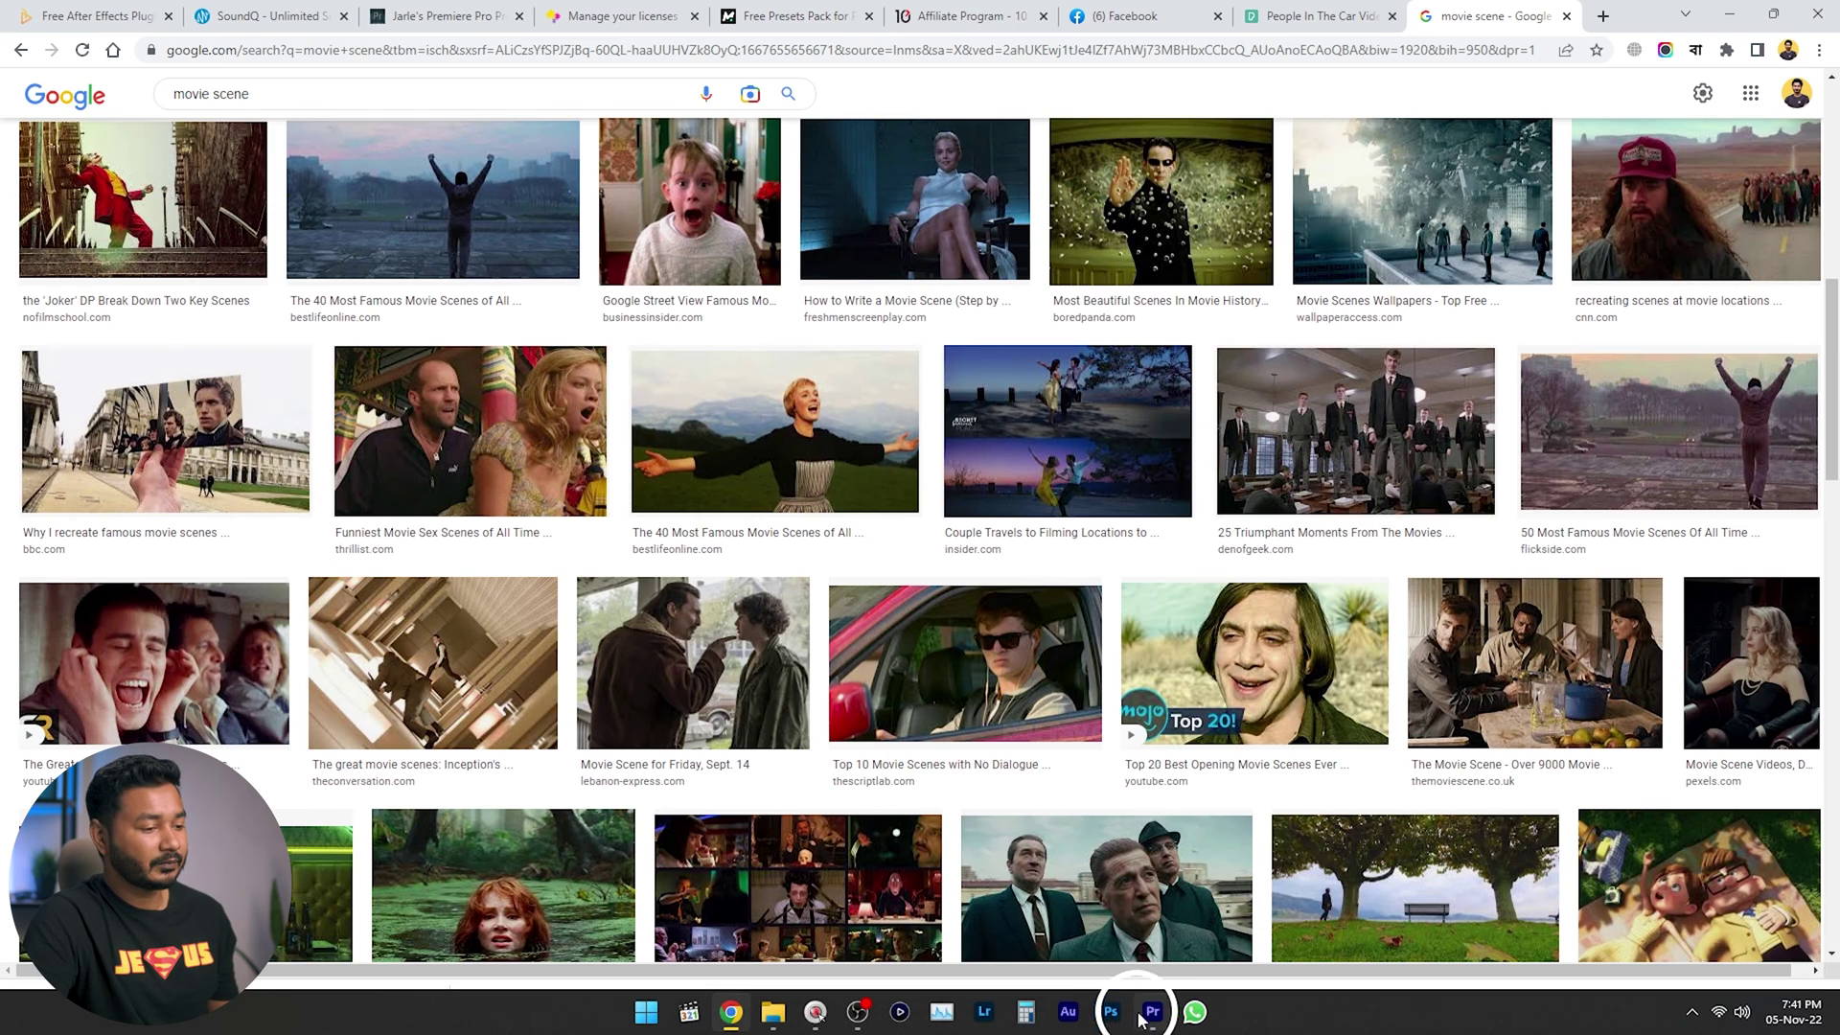
- Minimize Premiere Pro and open the Captain America movie still's preview and its image options
{"action": "left_click", "coordinate": [1154, 1014]}
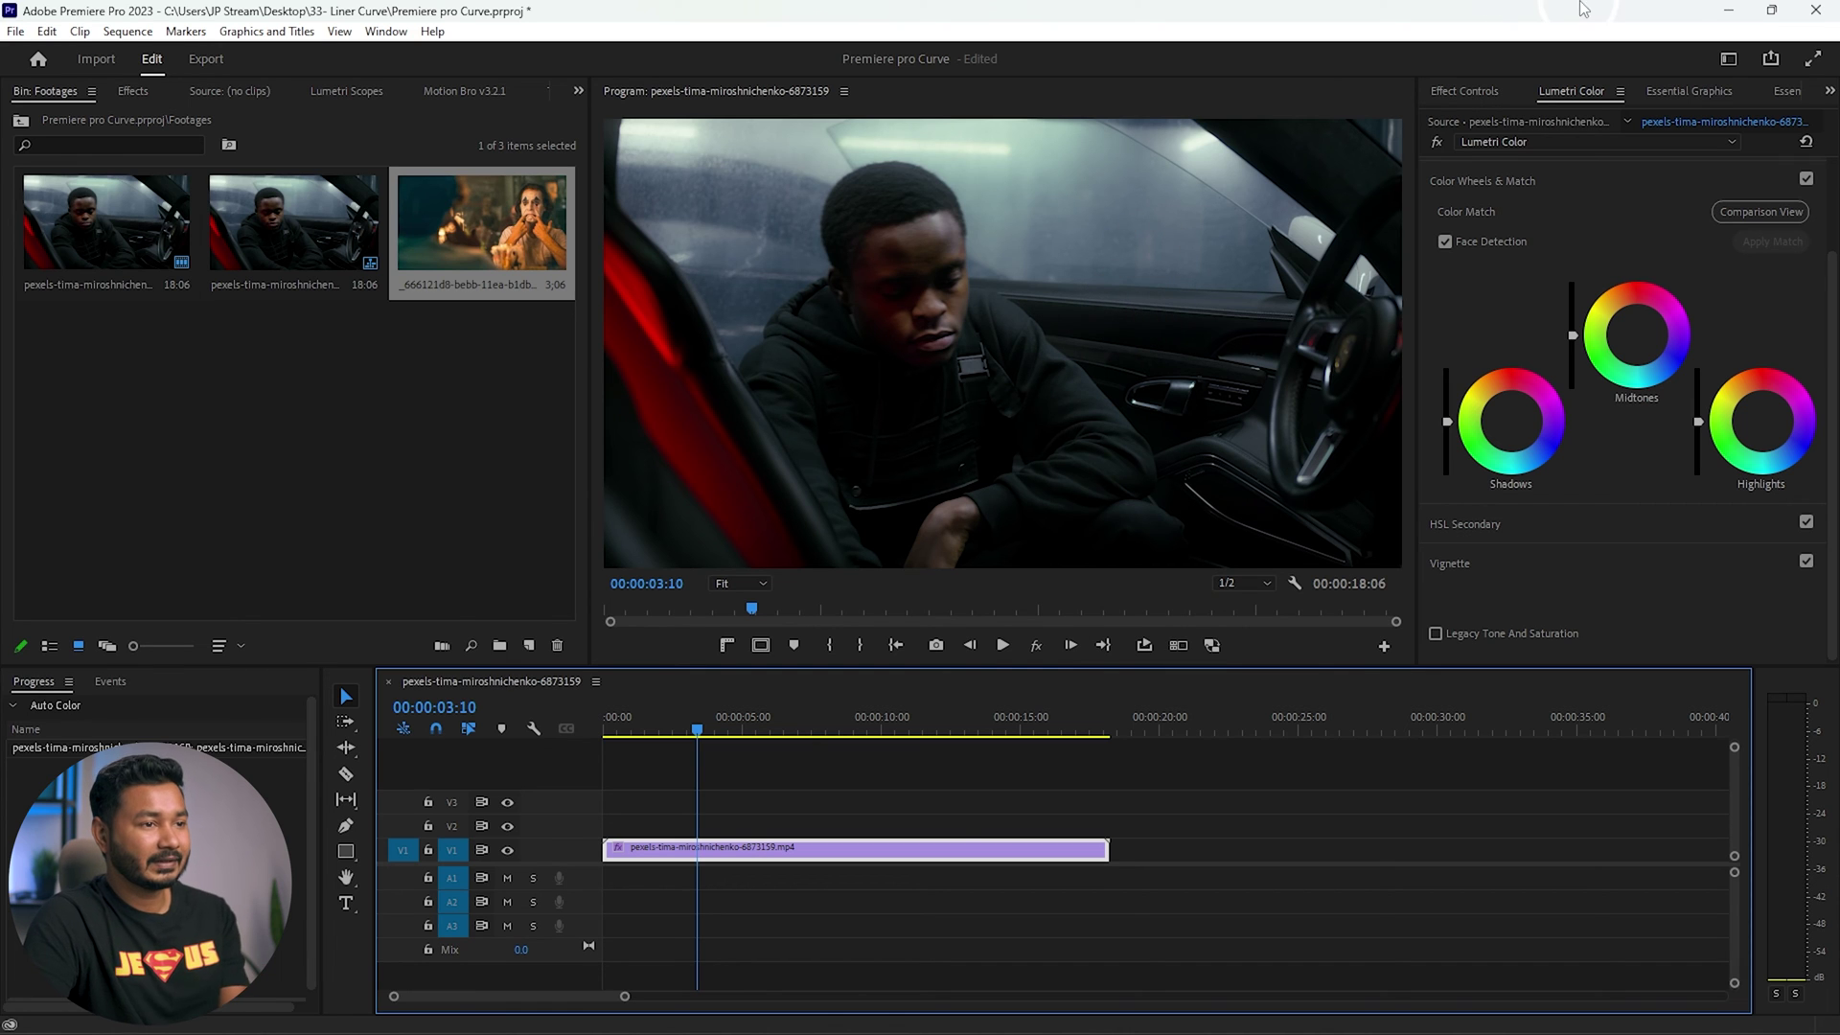
{"action": "left_click", "coordinate": [1730, 14]}
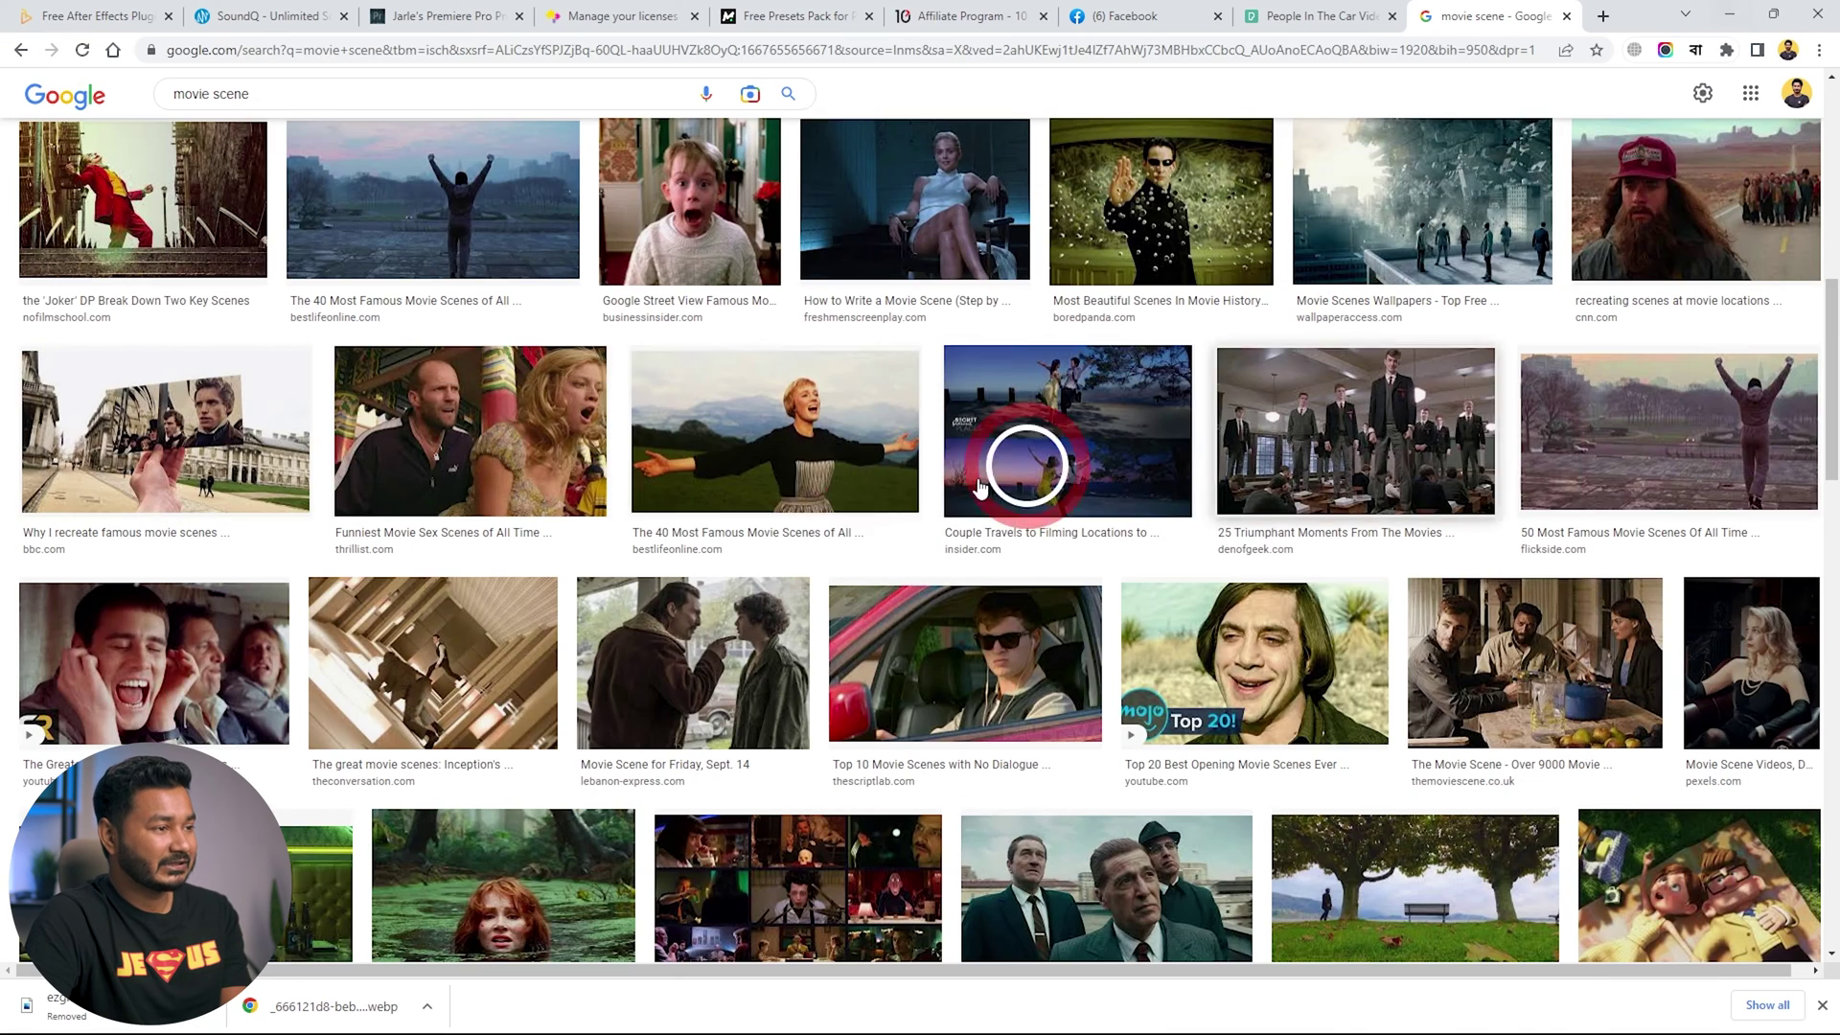
{"action": "scroll", "coordinate": [949, 683], "scroll_direction": "down", "scroll_amount": 5}
{"action": "scroll", "coordinate": [954, 690], "scroll_direction": "down", "scroll_amount": 10}
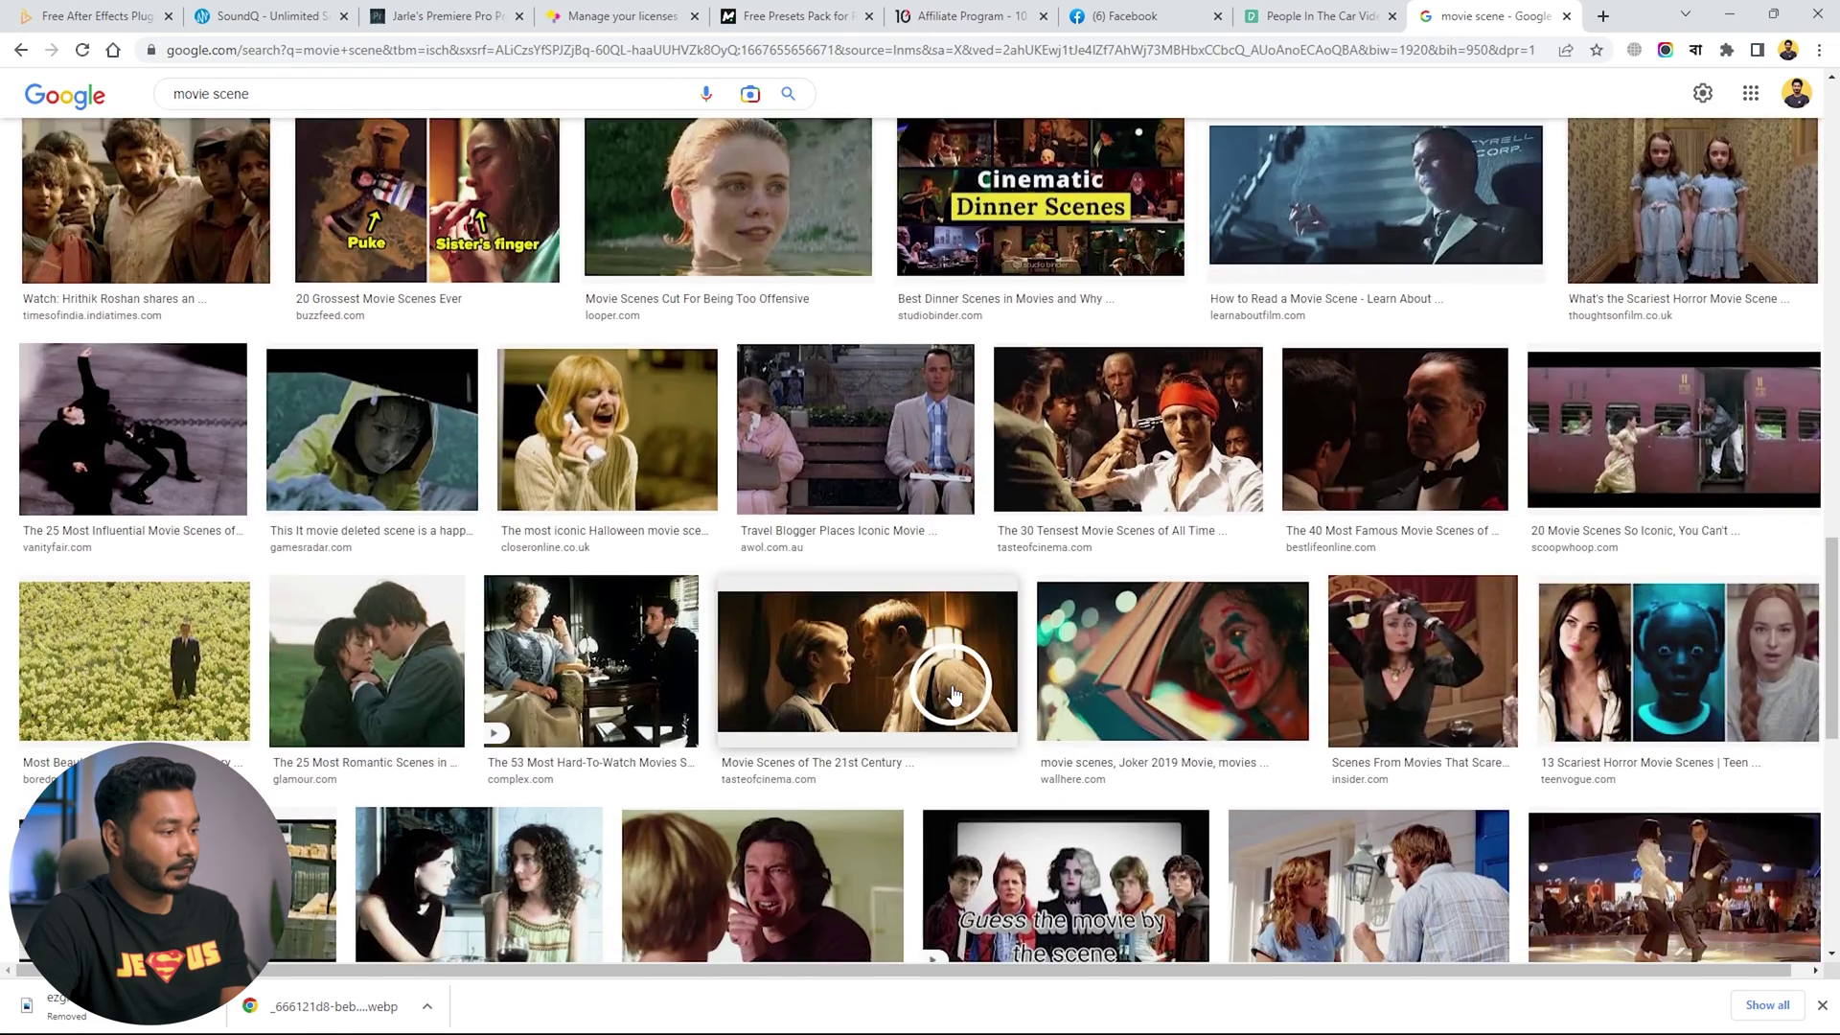
{"action": "scroll", "coordinate": [954, 695], "scroll_direction": "down", "scroll_amount": 8}
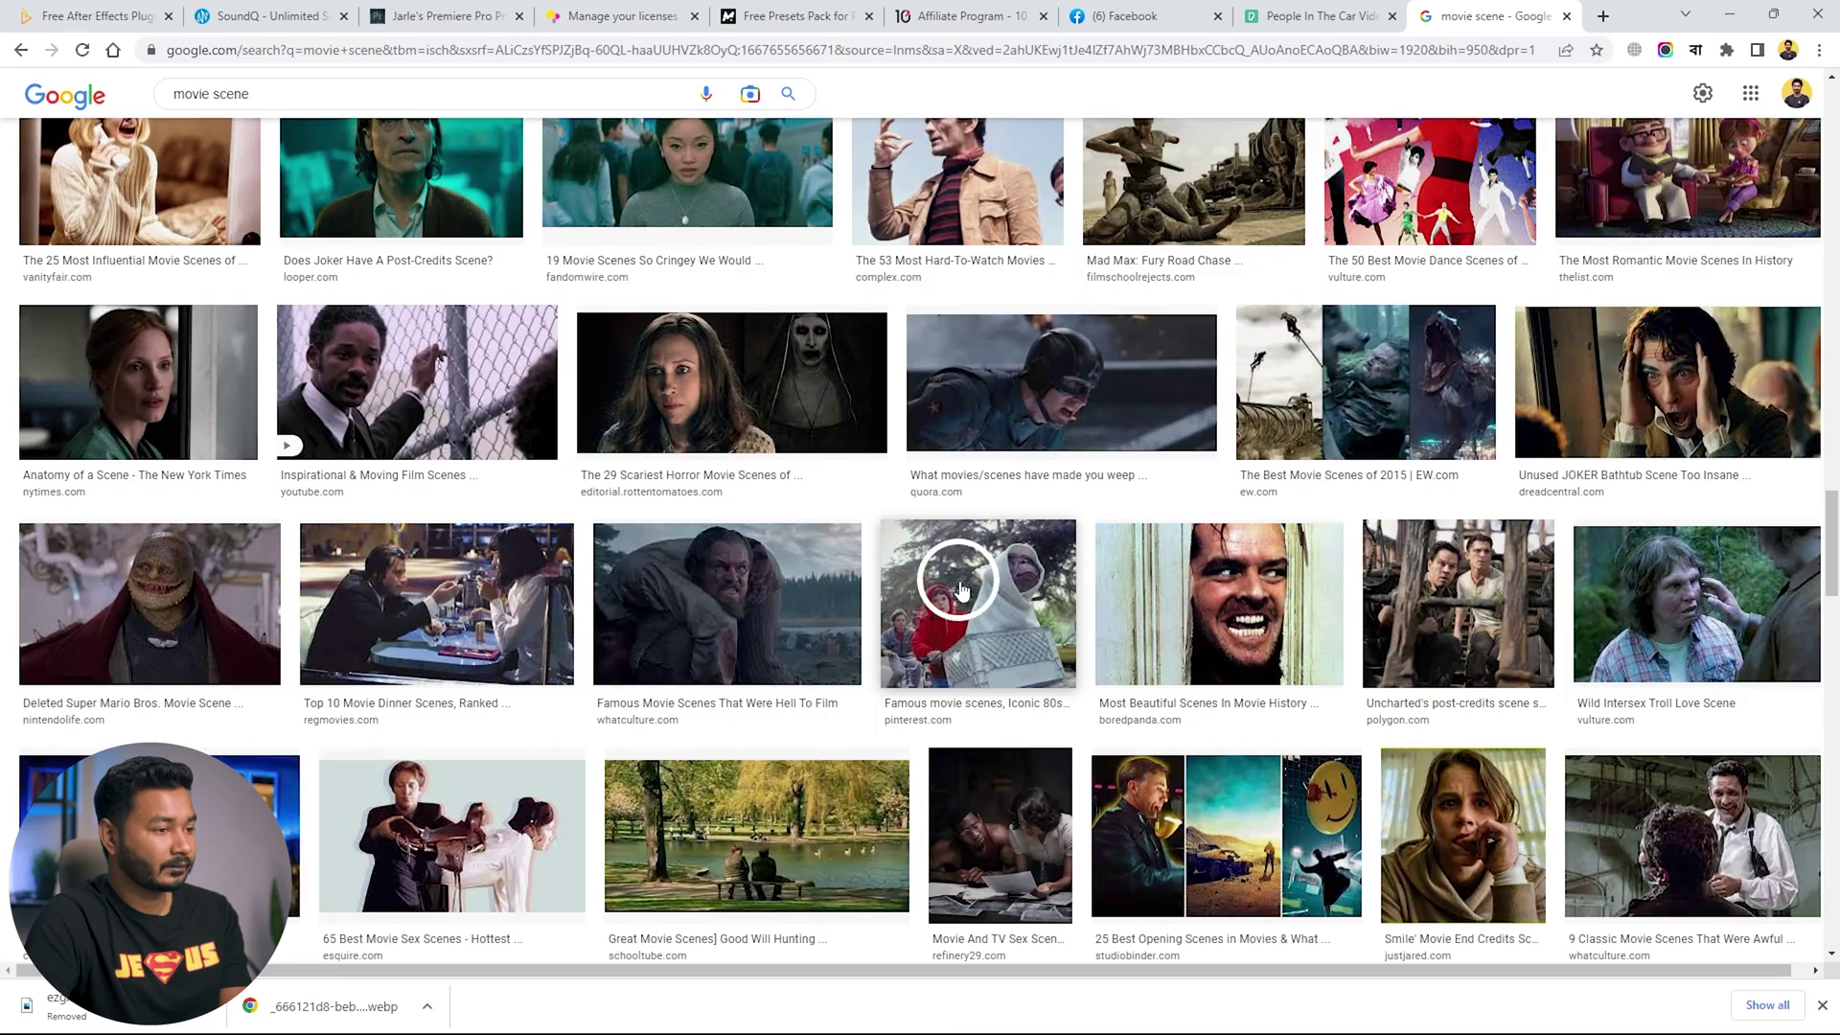
{"action": "left_click", "coordinate": [1054, 412]}
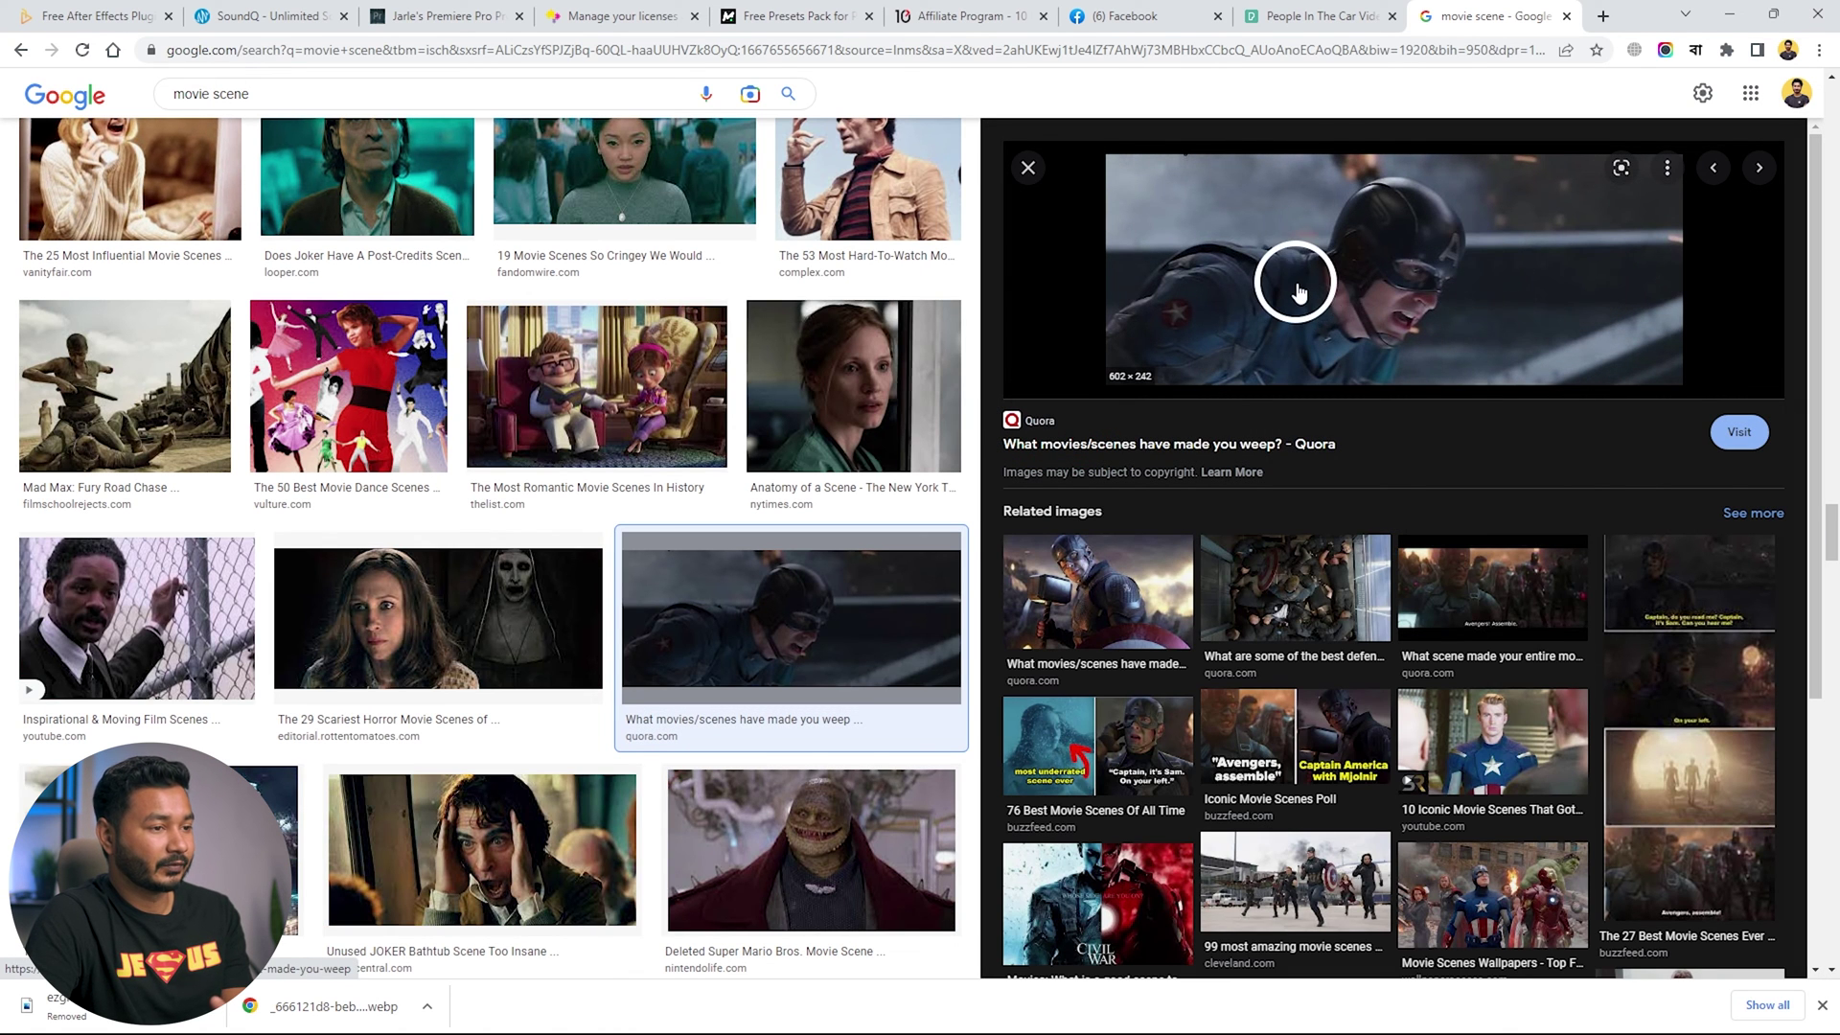
{"action": "right_click", "coordinate": [1297, 288]}
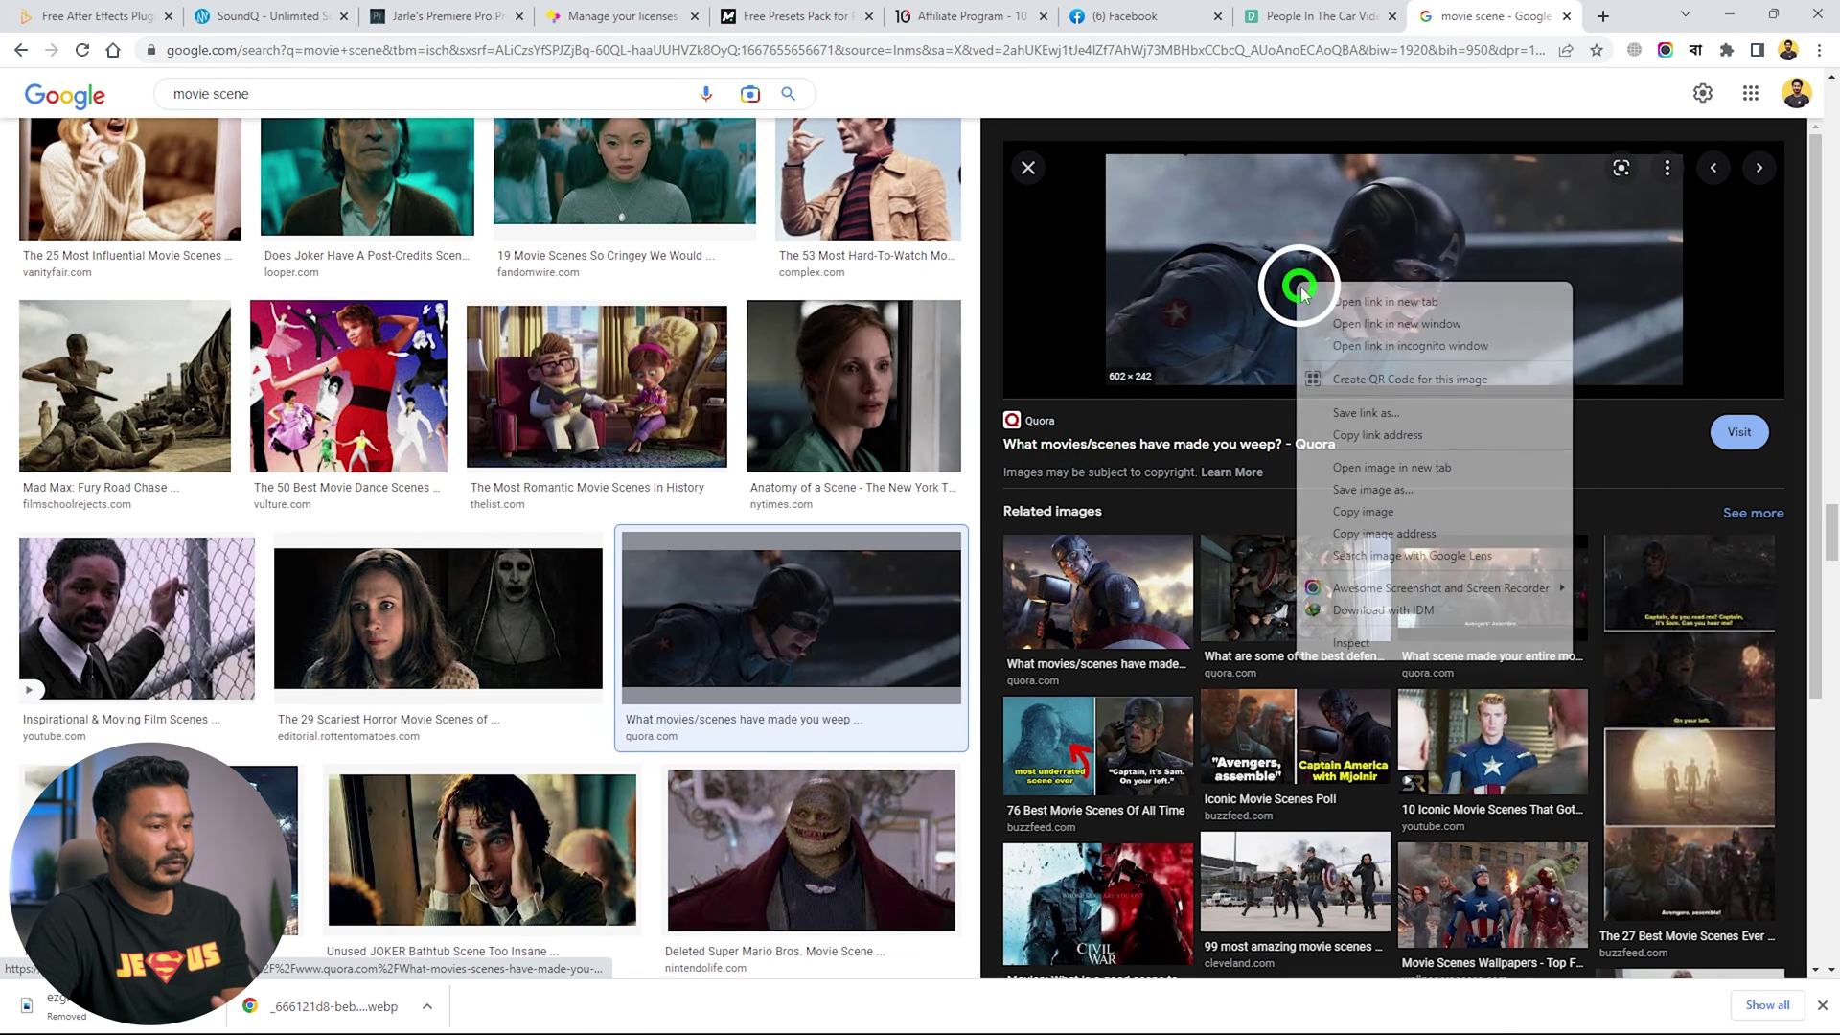
- Open the full-size Captain America still in its own tab and save it to the Footages folder
{"action": "left_click", "coordinate": [1390, 470]}
{"action": "key", "text": "ctrl+Tab"}
{"action": "left_click", "coordinate": [911, 446]}
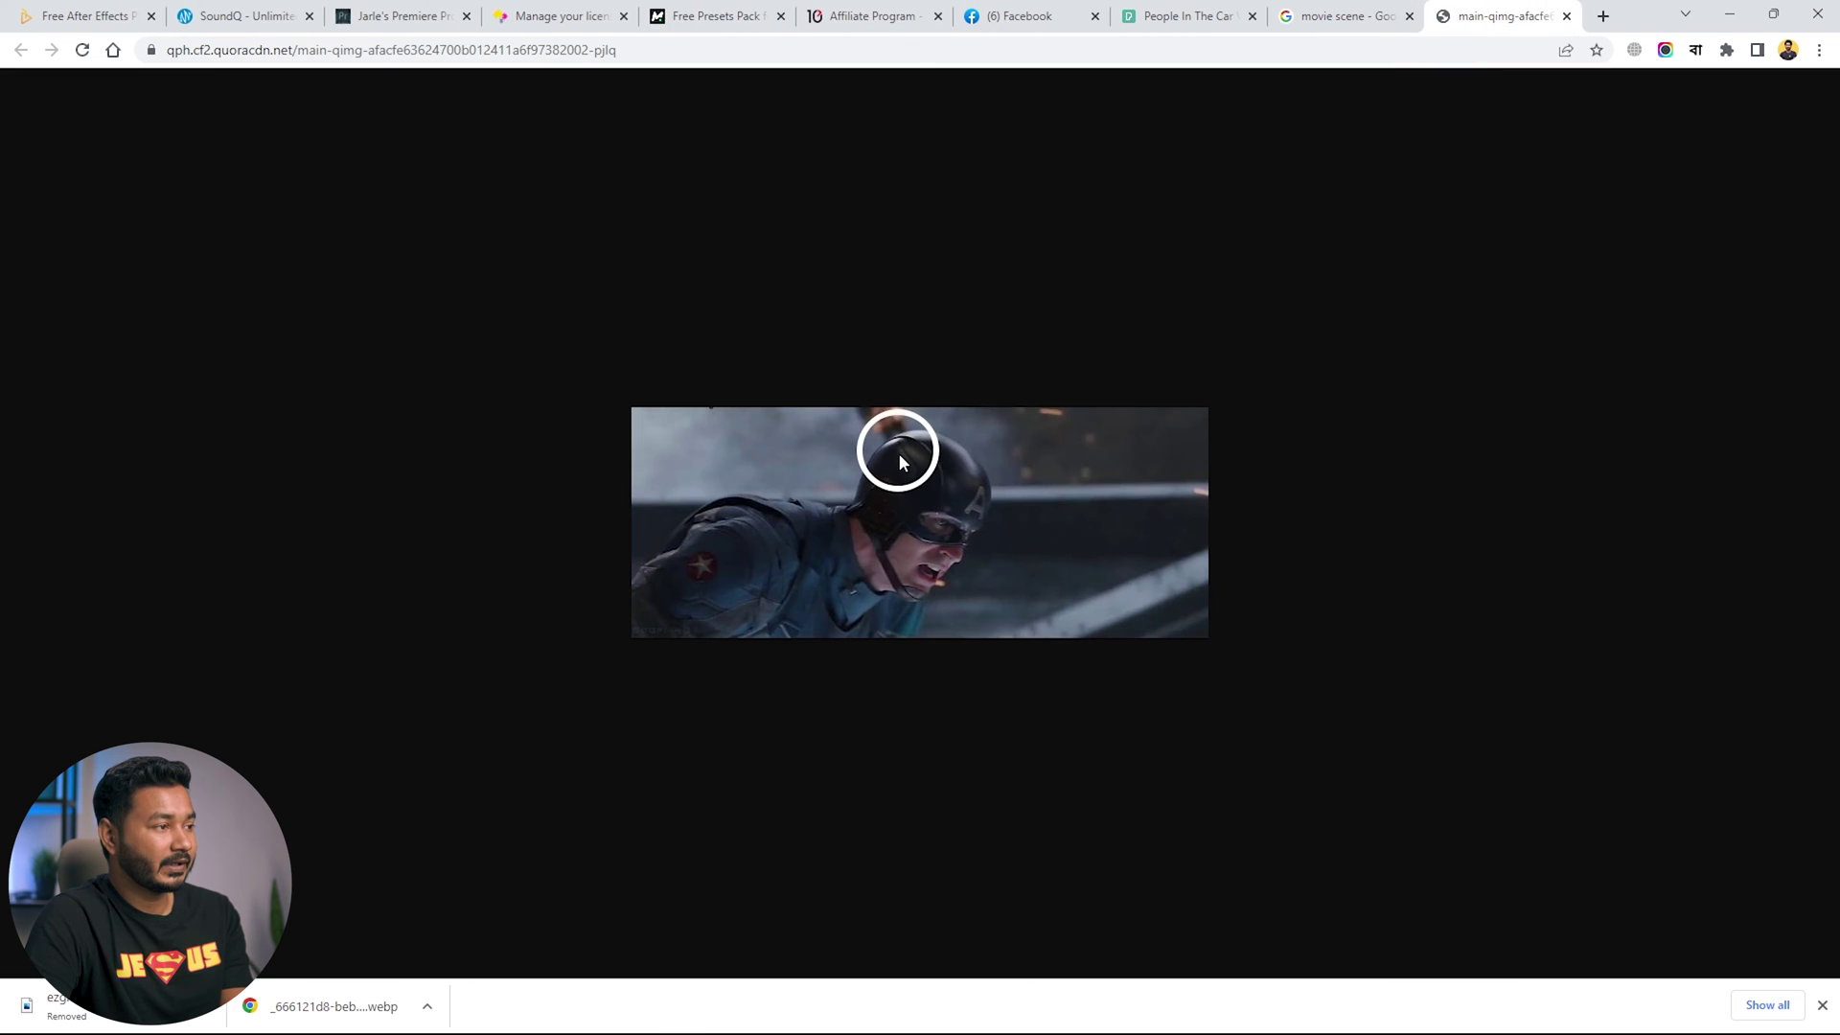
{"action": "right_click", "coordinate": [904, 467]}
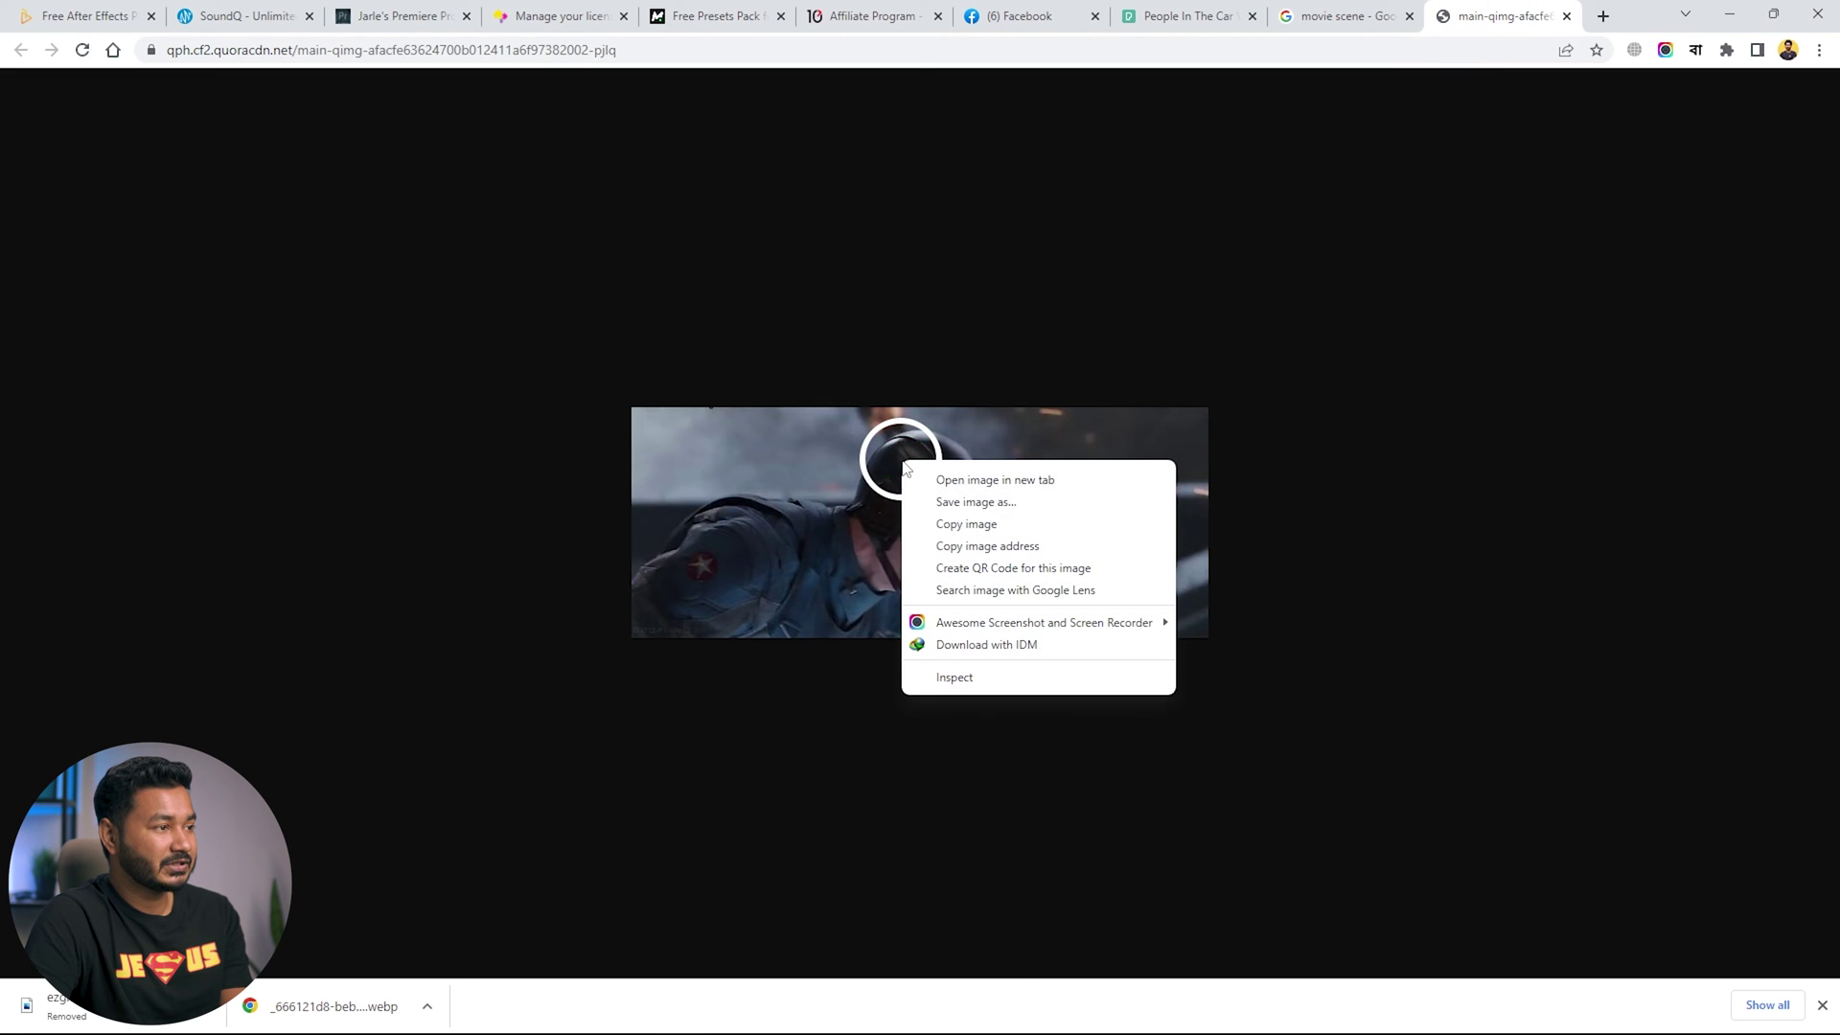
{"action": "left_click", "coordinate": [957, 497]}
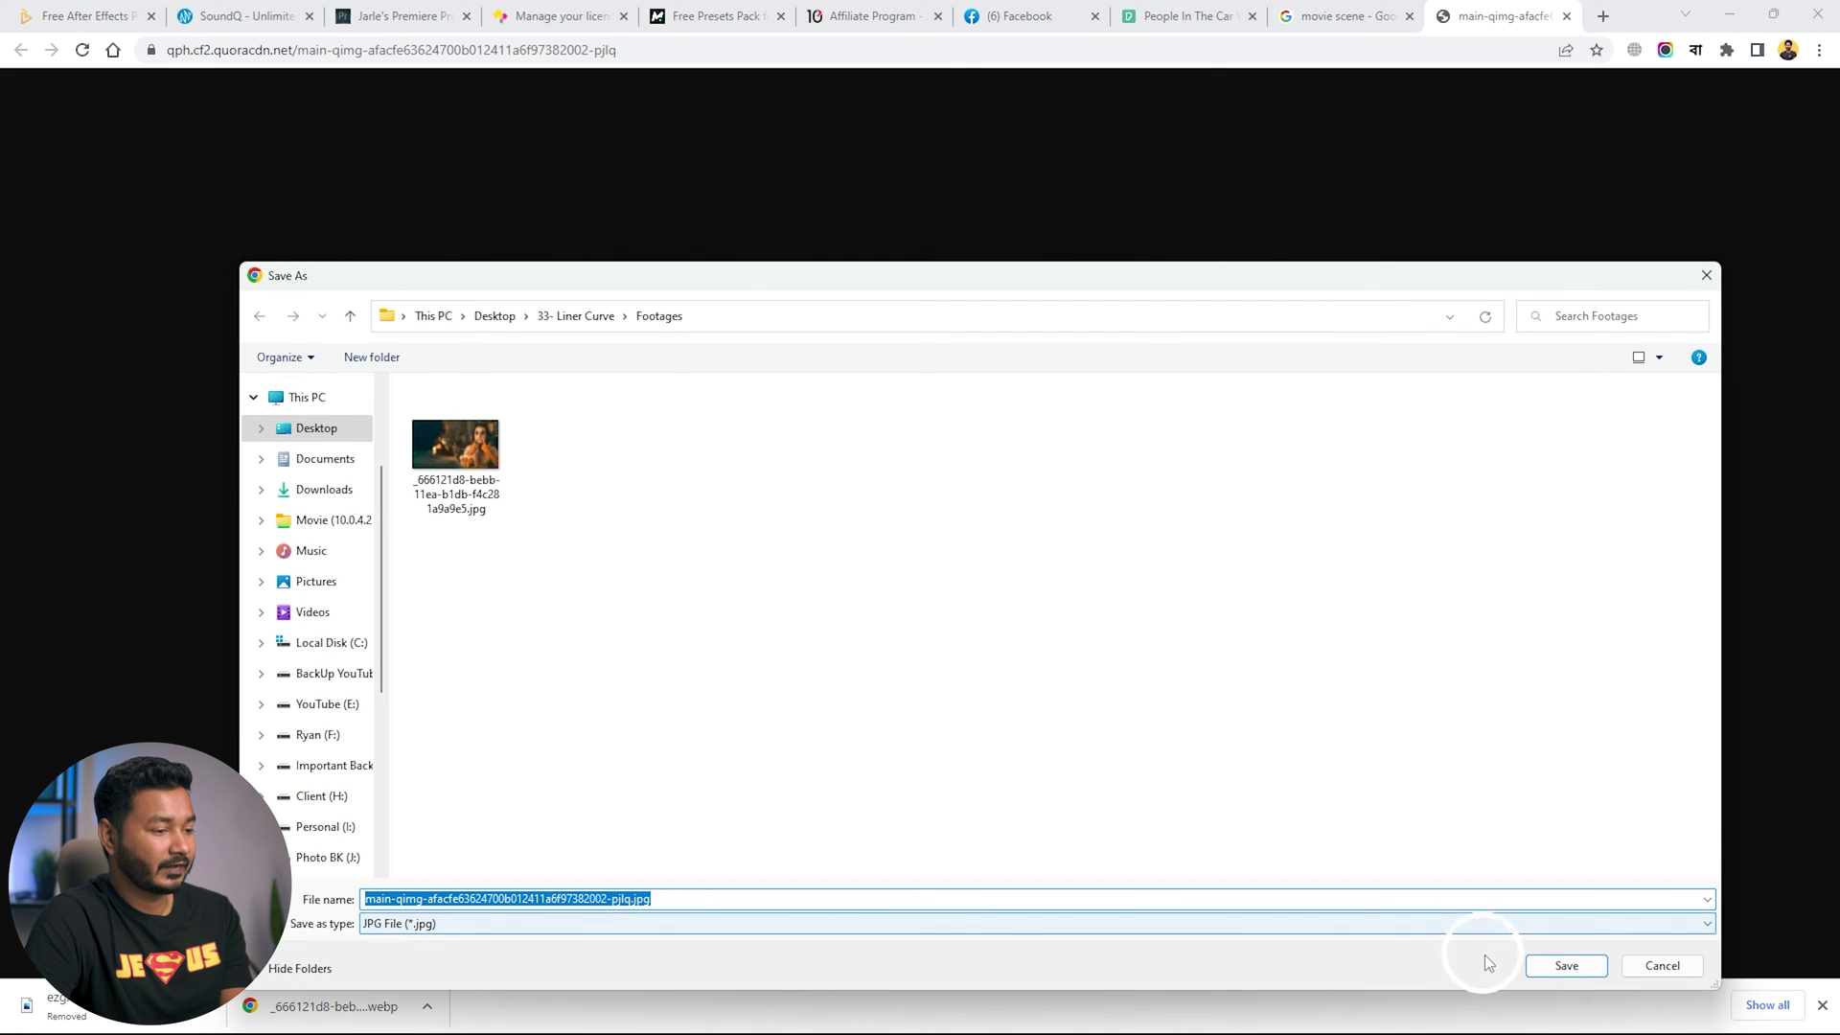
{"action": "left_click", "coordinate": [1563, 965]}
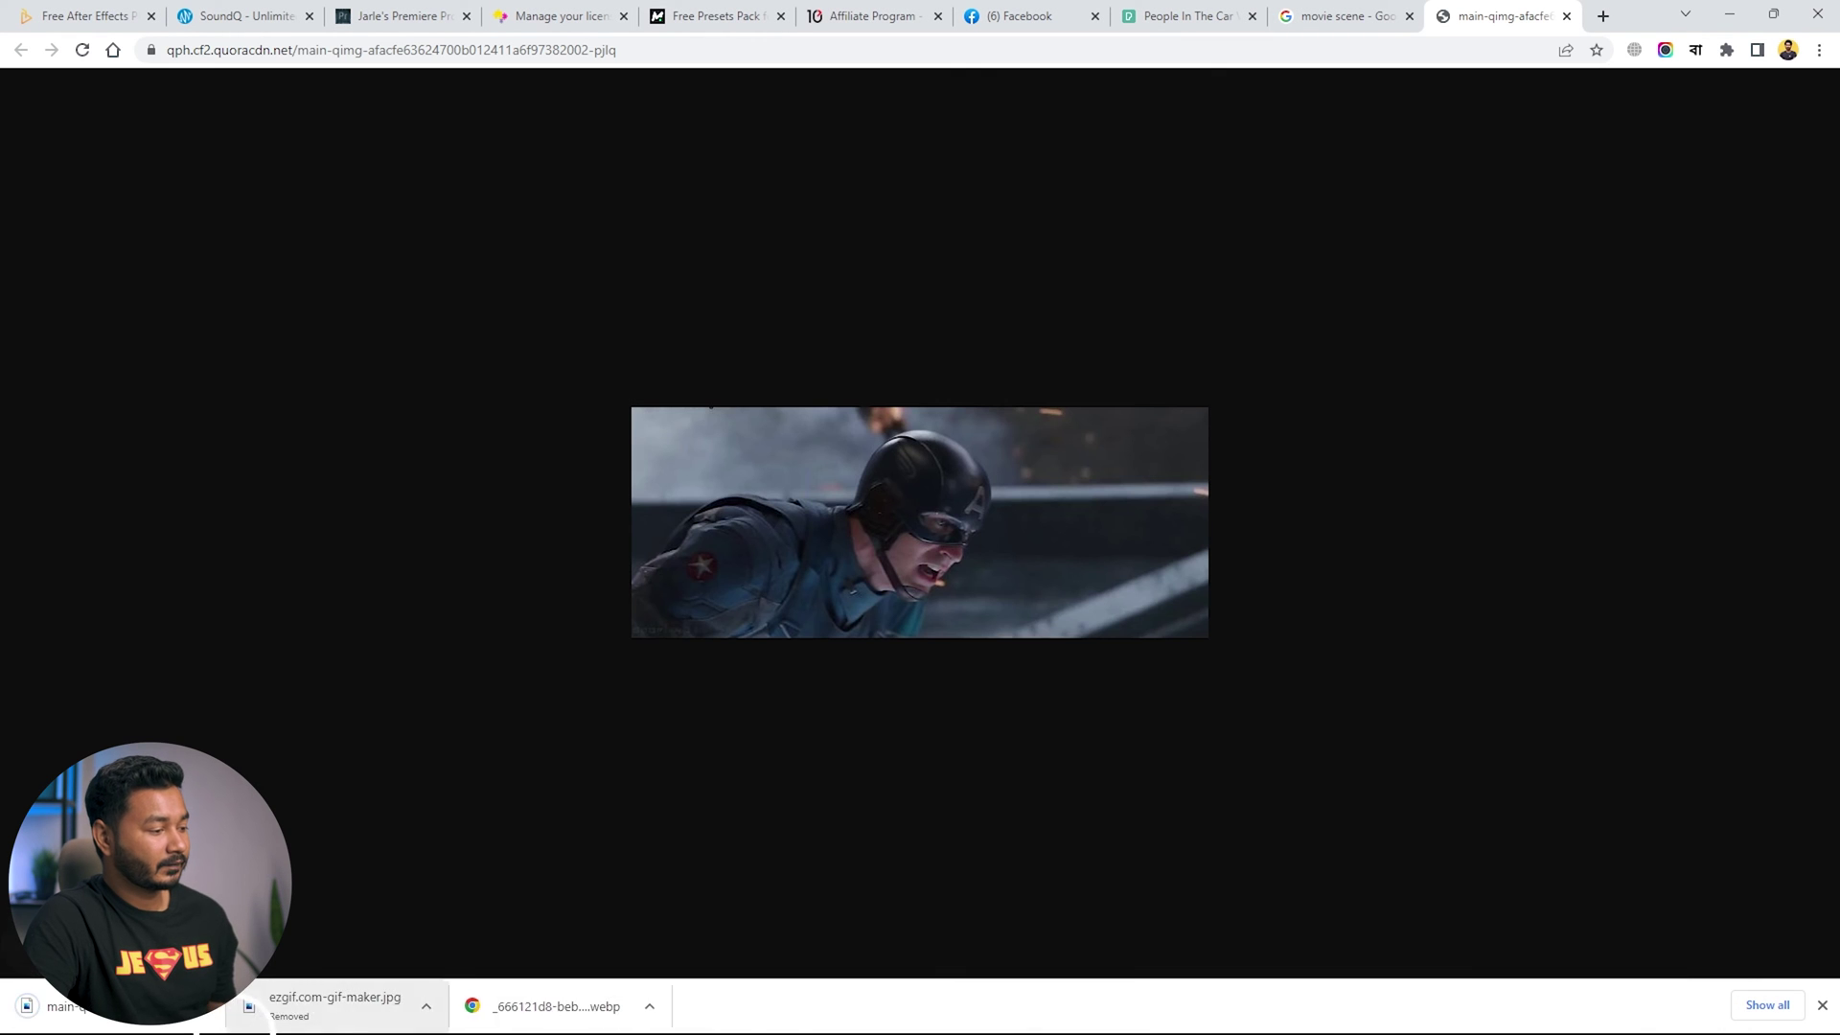
- Show the downloaded JPG in File Explorer and drag it toward Premiere Pro
{"action": "left_click", "coordinate": [202, 1007]}
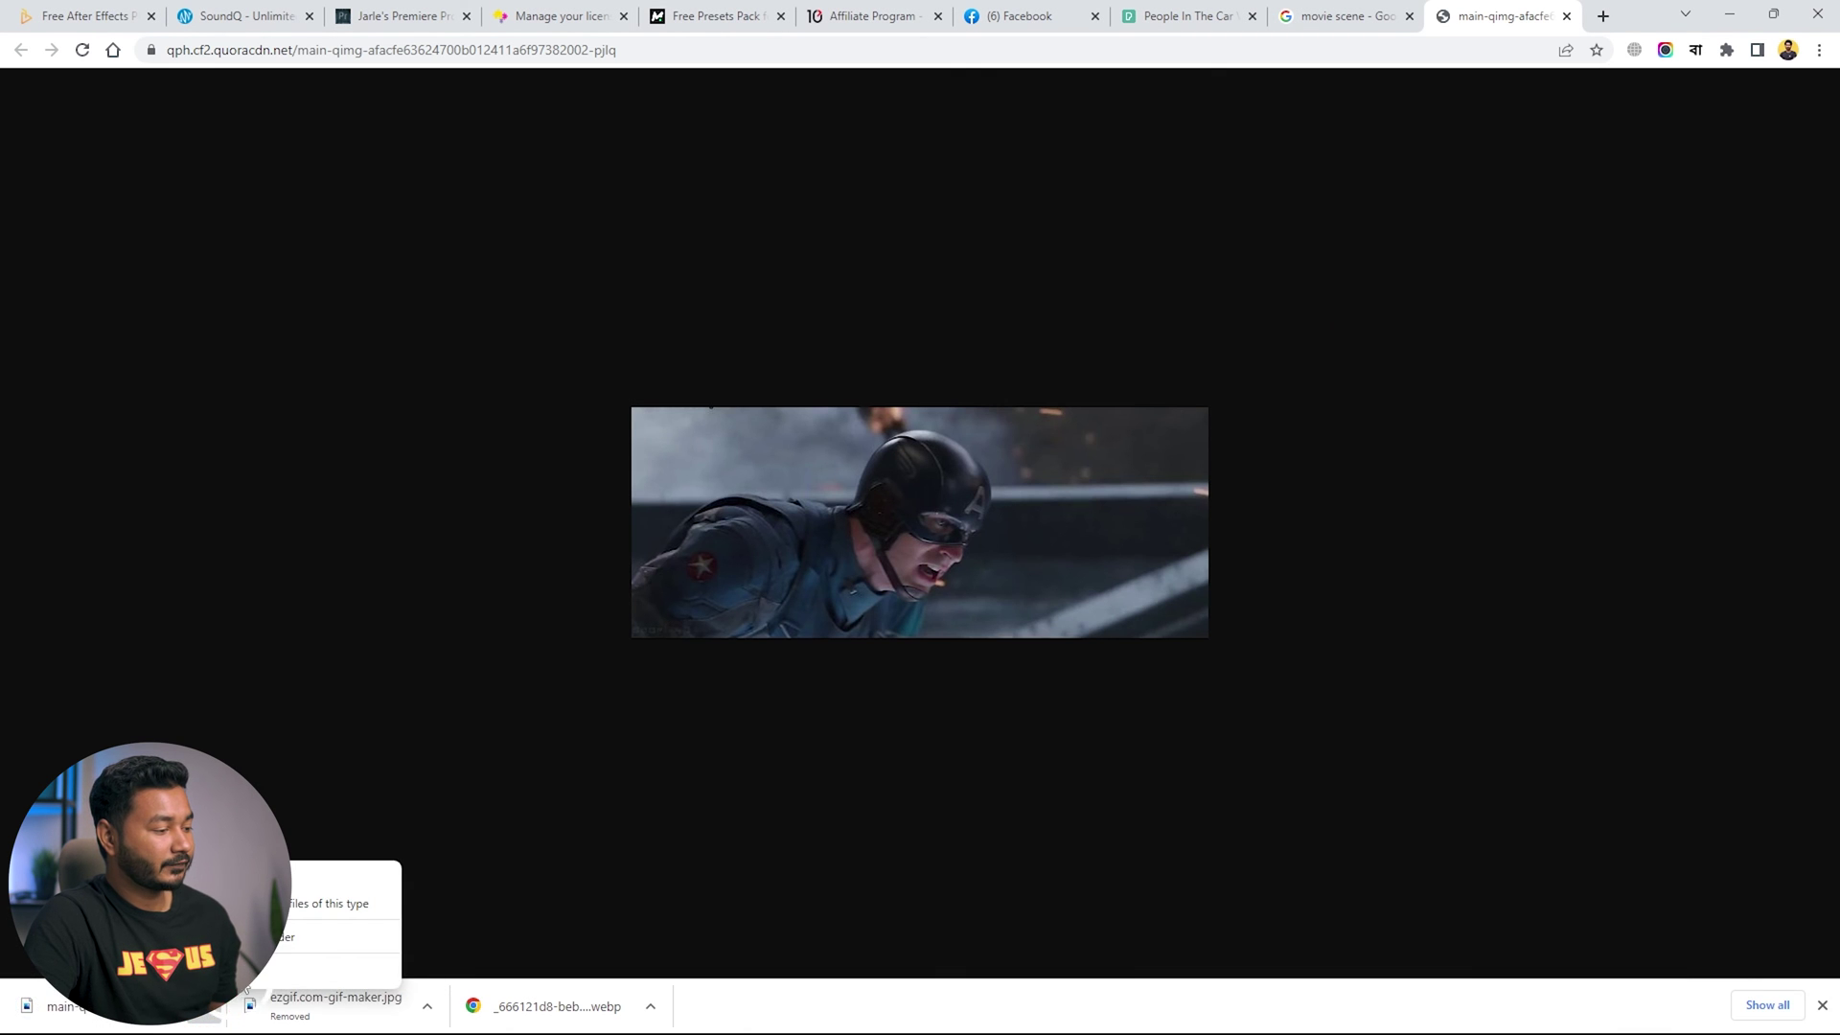
{"action": "left_click", "coordinate": [306, 937]}
{"action": "left_click_drag", "start_coordinate": [1280, 643], "coordinate": [1120, 847]}
- Drop the Captain America JPG on V1 after the car clip and return the playhead to the car clip
{"action": "key", "text": "alt+Tab"}
{"action": "left_click_drag", "start_coordinate": [793, 731], "coordinate": [1147, 761]}
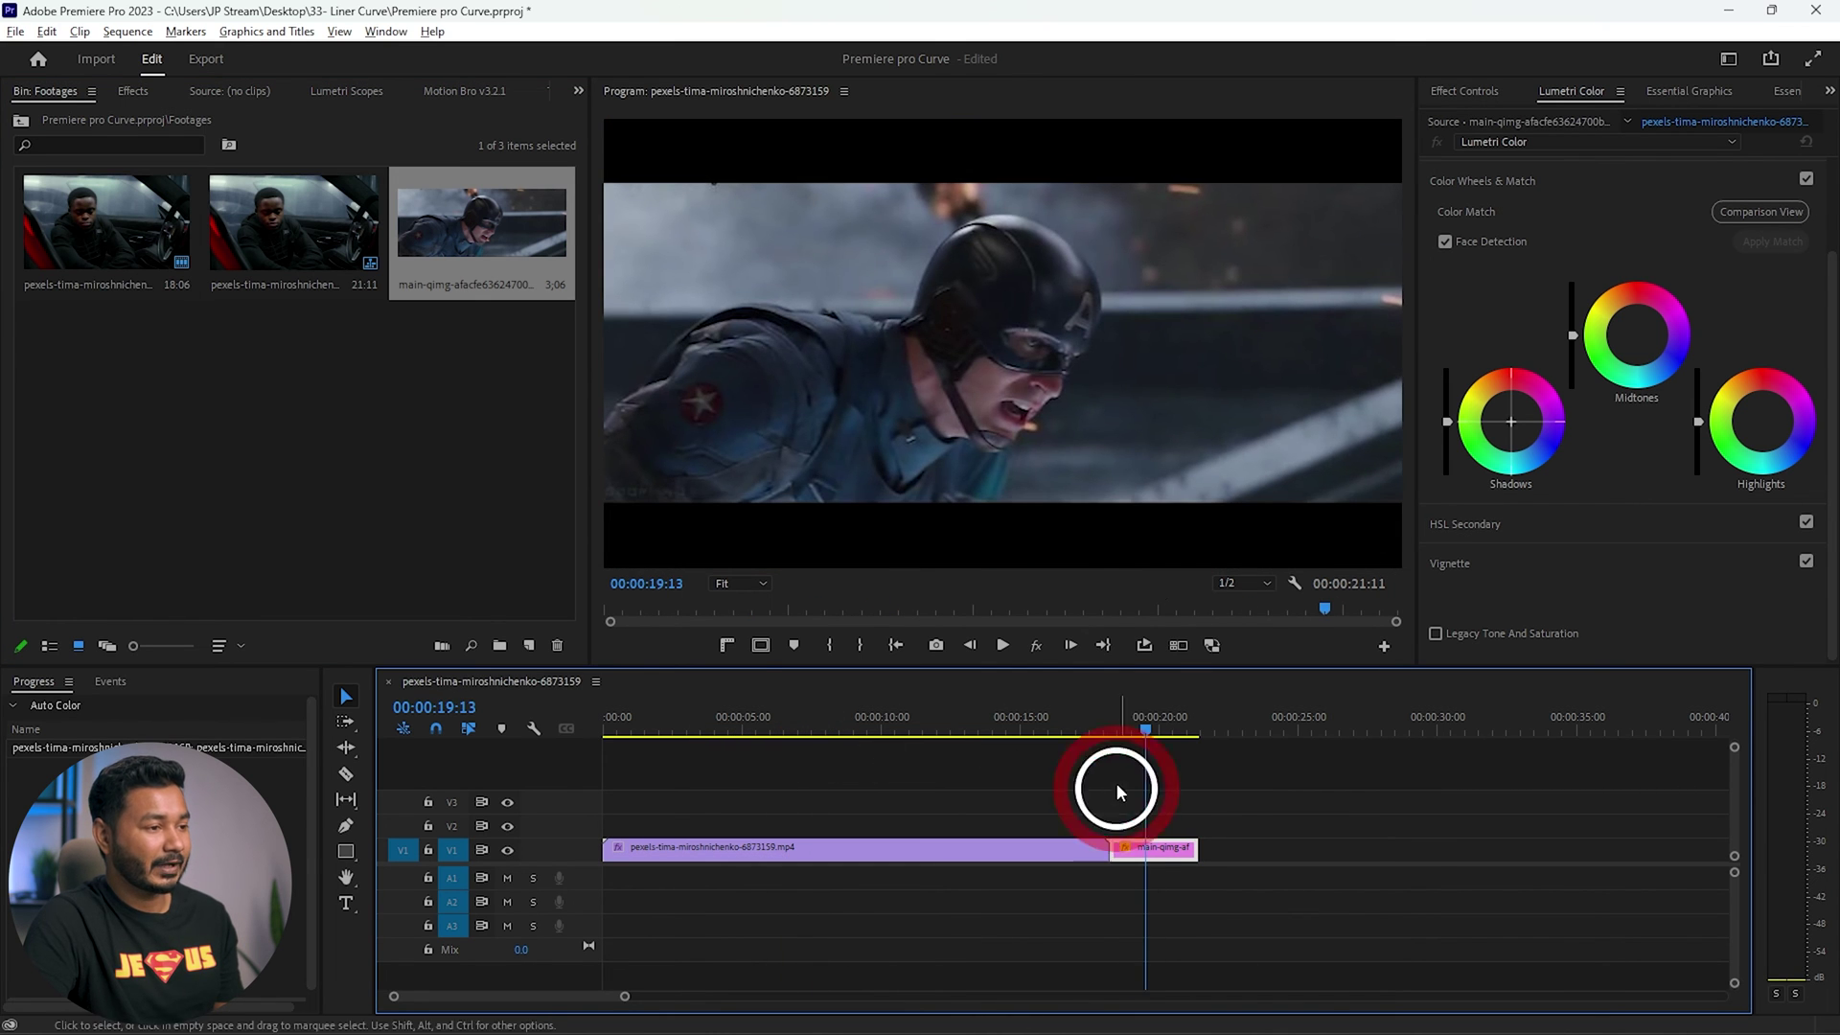
{"action": "left_click", "coordinate": [953, 716]}
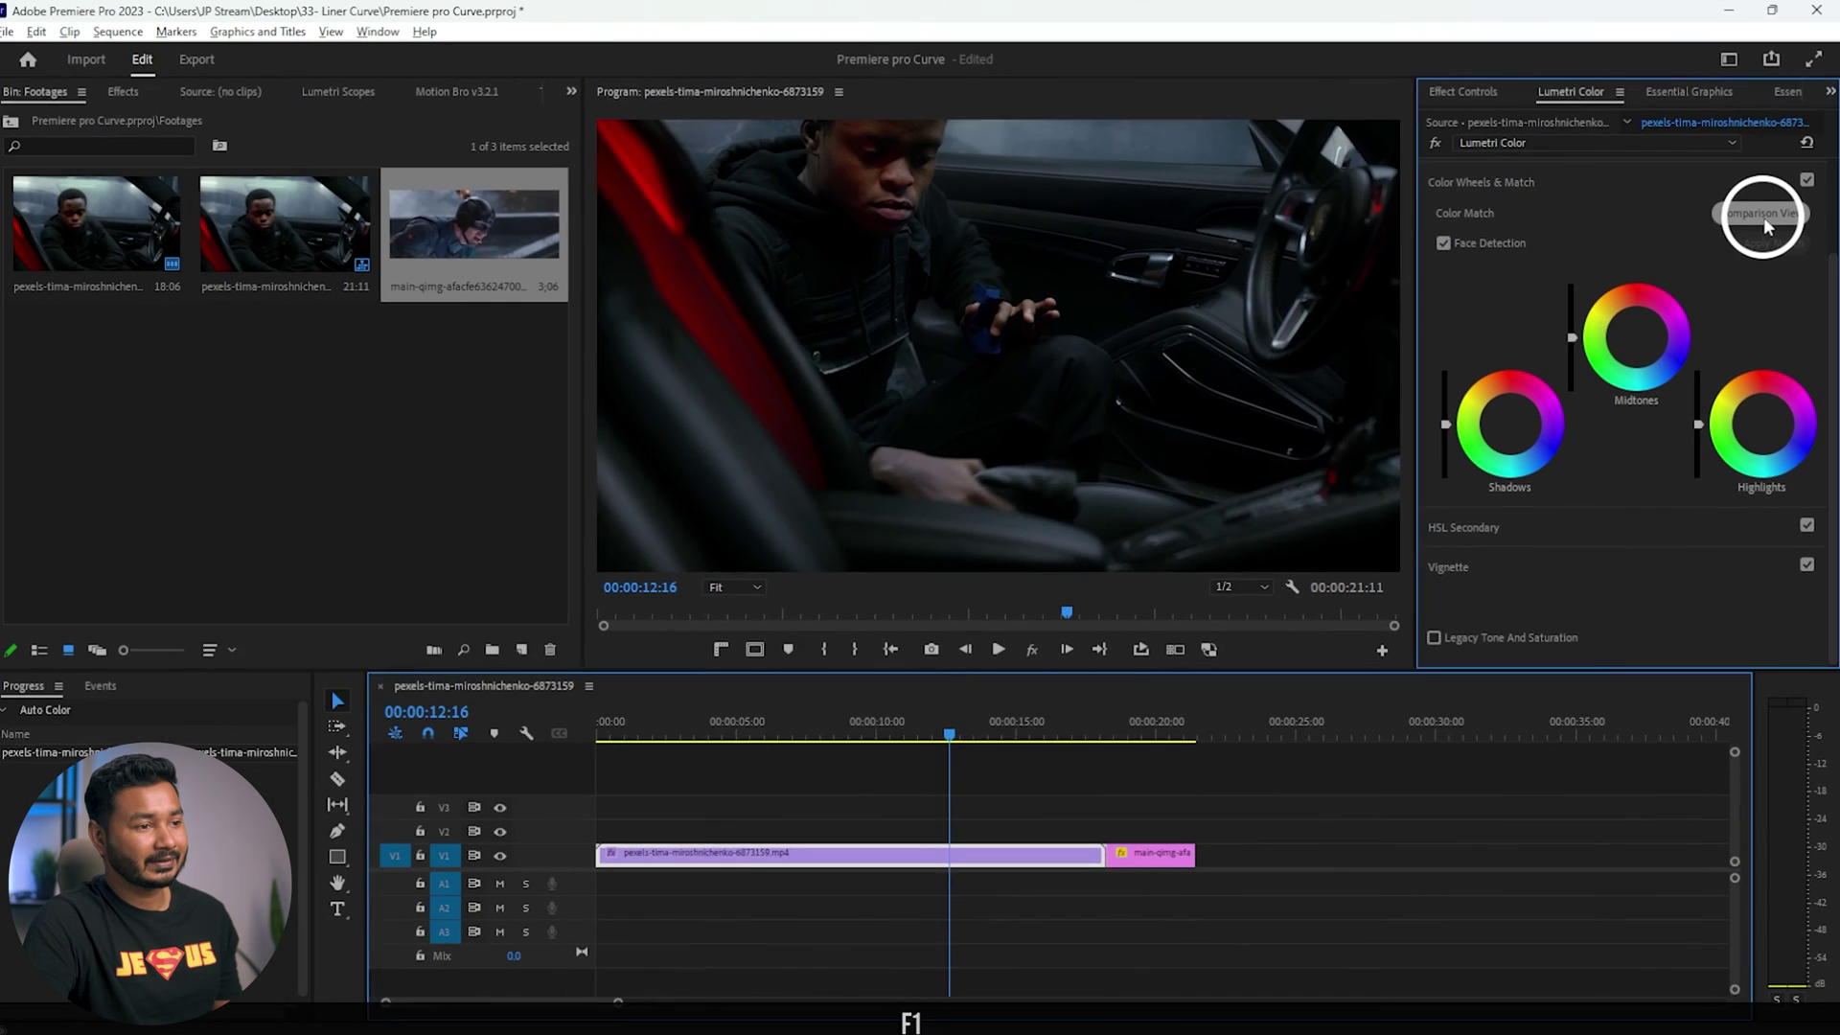
- Turn on Comparison View with the Captain America still as reference and a car clip frame as current
{"action": "left_click", "coordinate": [1724, 320]}
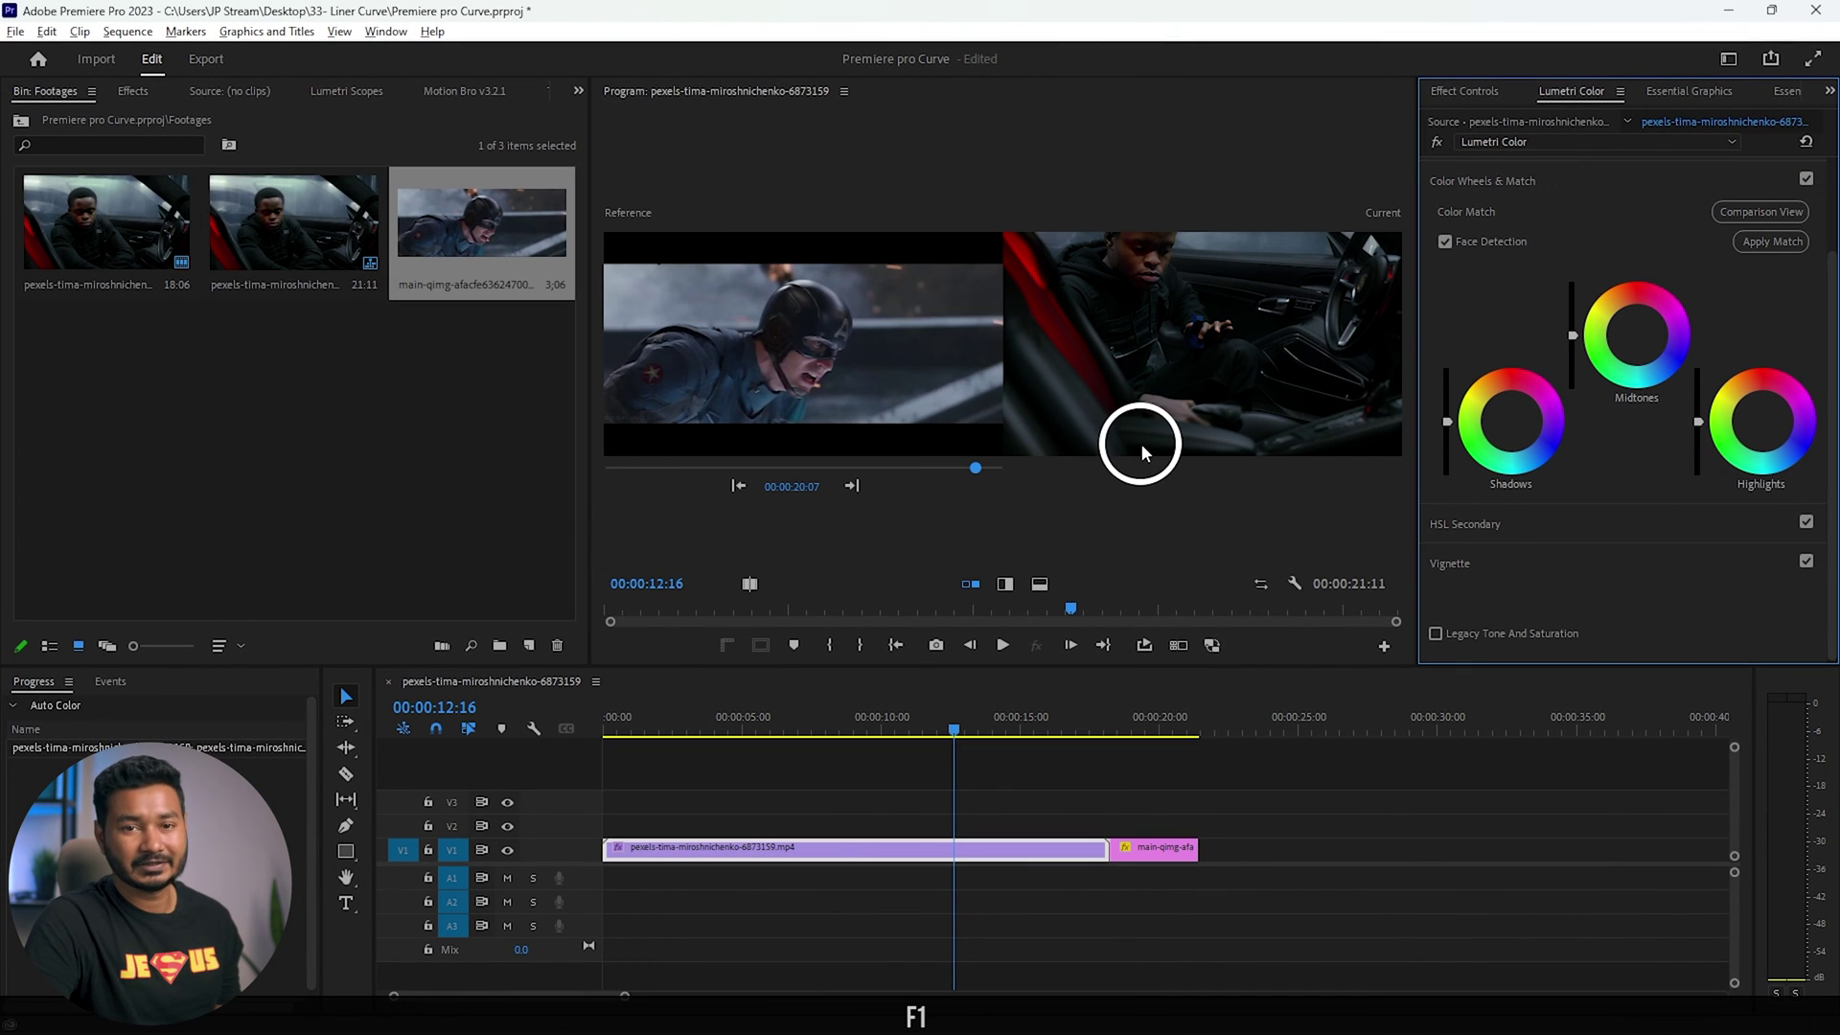
{"action": "left_click", "coordinate": [959, 469]}
{"action": "mouse_move", "coordinate": [959, 469]}
{"action": "left_mouse_down"}
{"action": "mouse_move", "coordinate": [747, 475]}
{"action": "mouse_move", "coordinate": [960, 470]}
{"action": "left_mouse_up"}
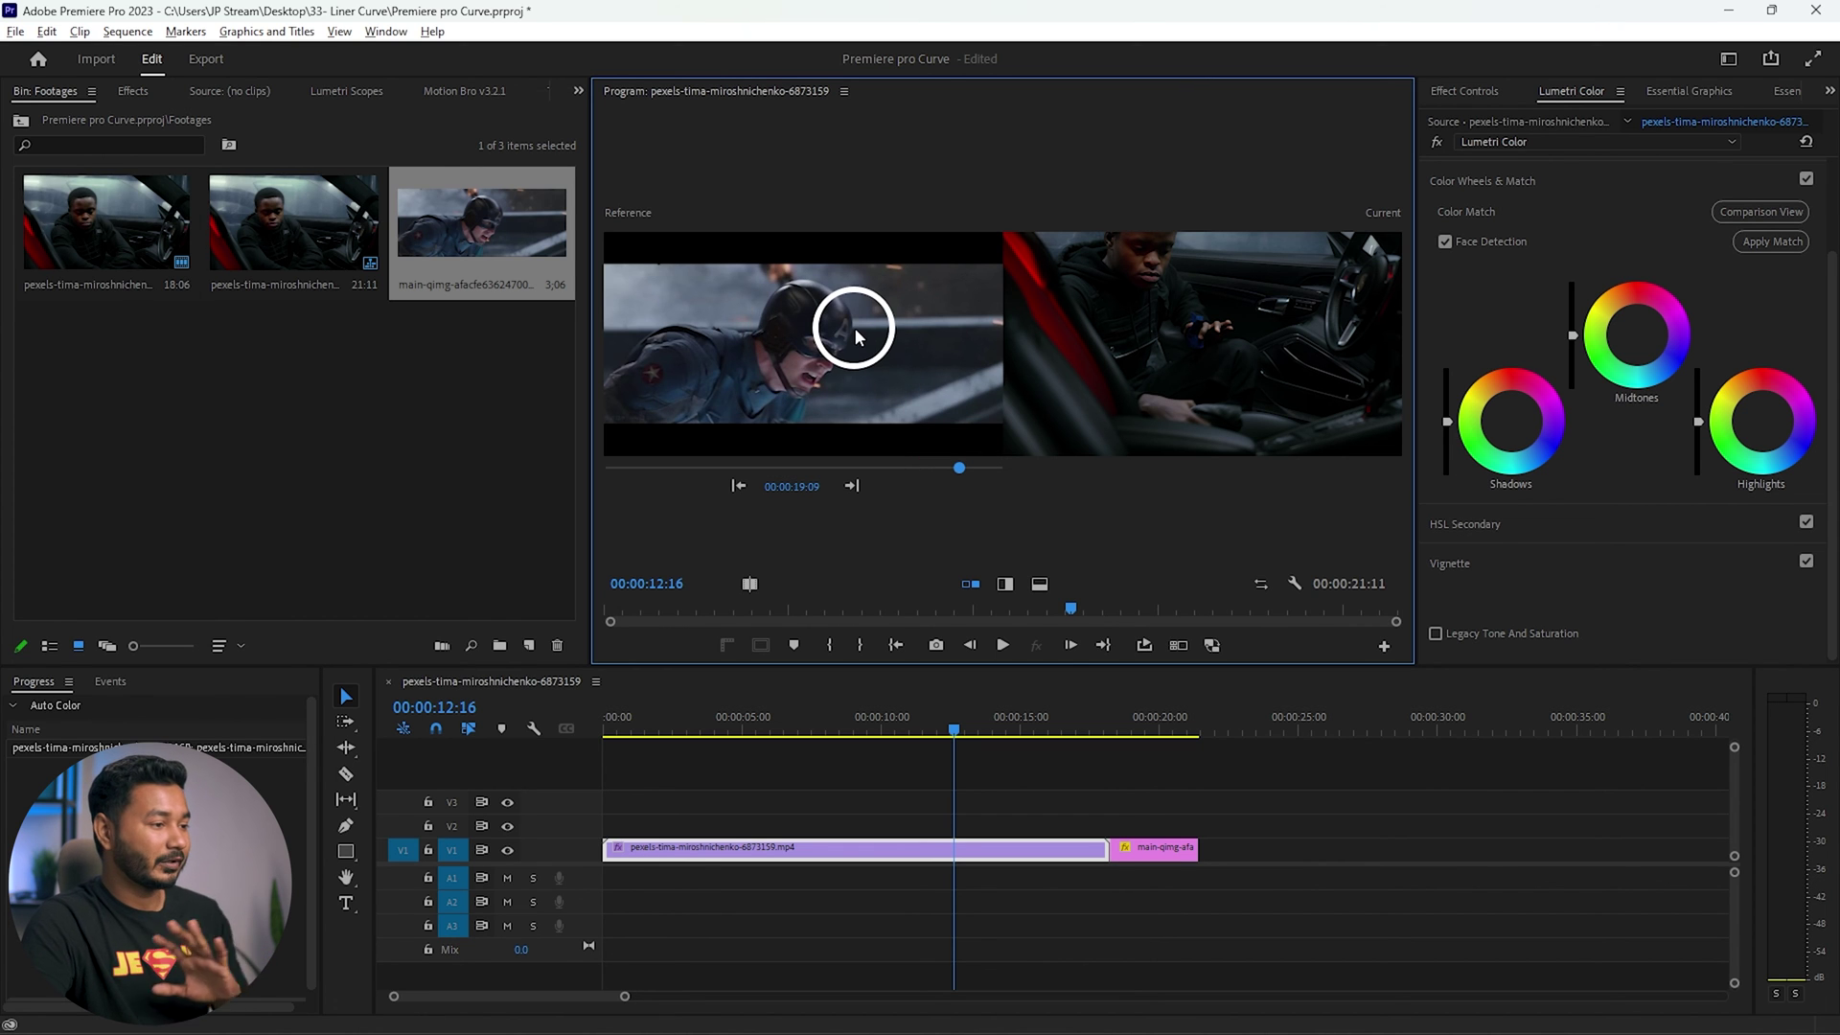
{"action": "left_click_drag", "start_coordinate": [949, 728], "coordinate": [702, 728]}
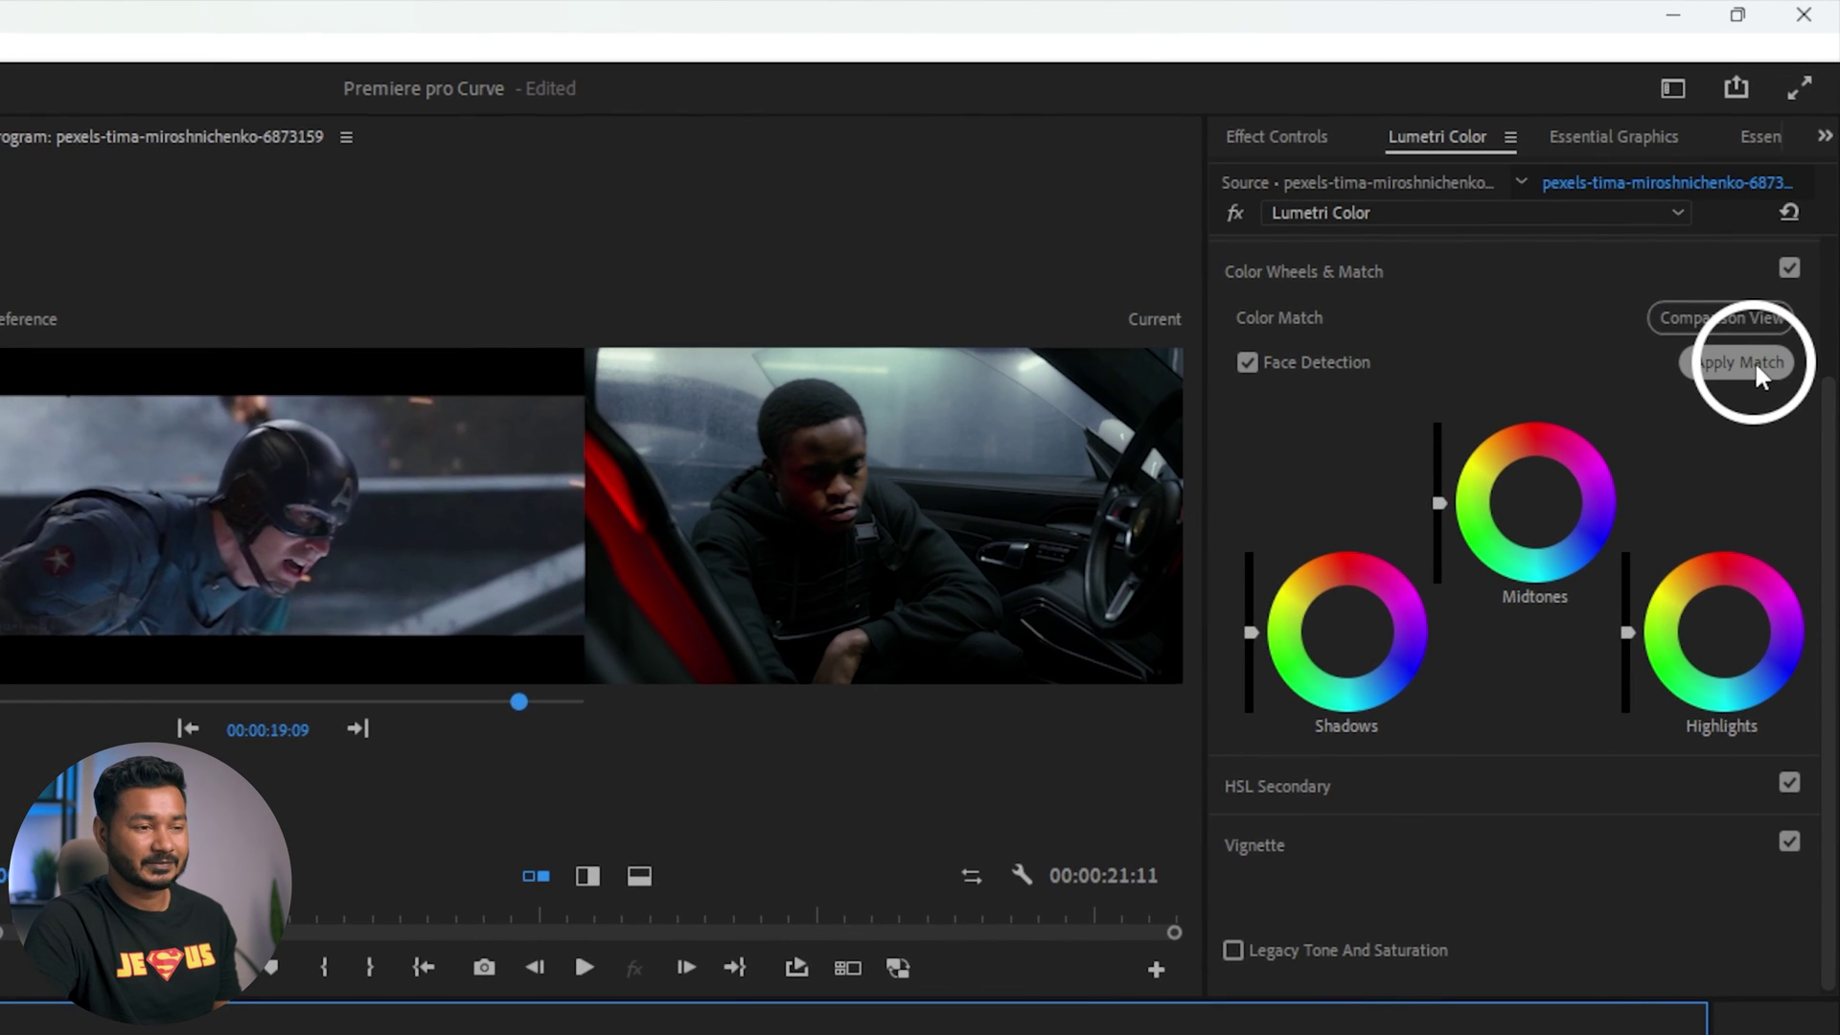
- Apply Match to the car clip, then compare the matched grade off and on
{"action": "left_click", "coordinate": [1756, 363]}
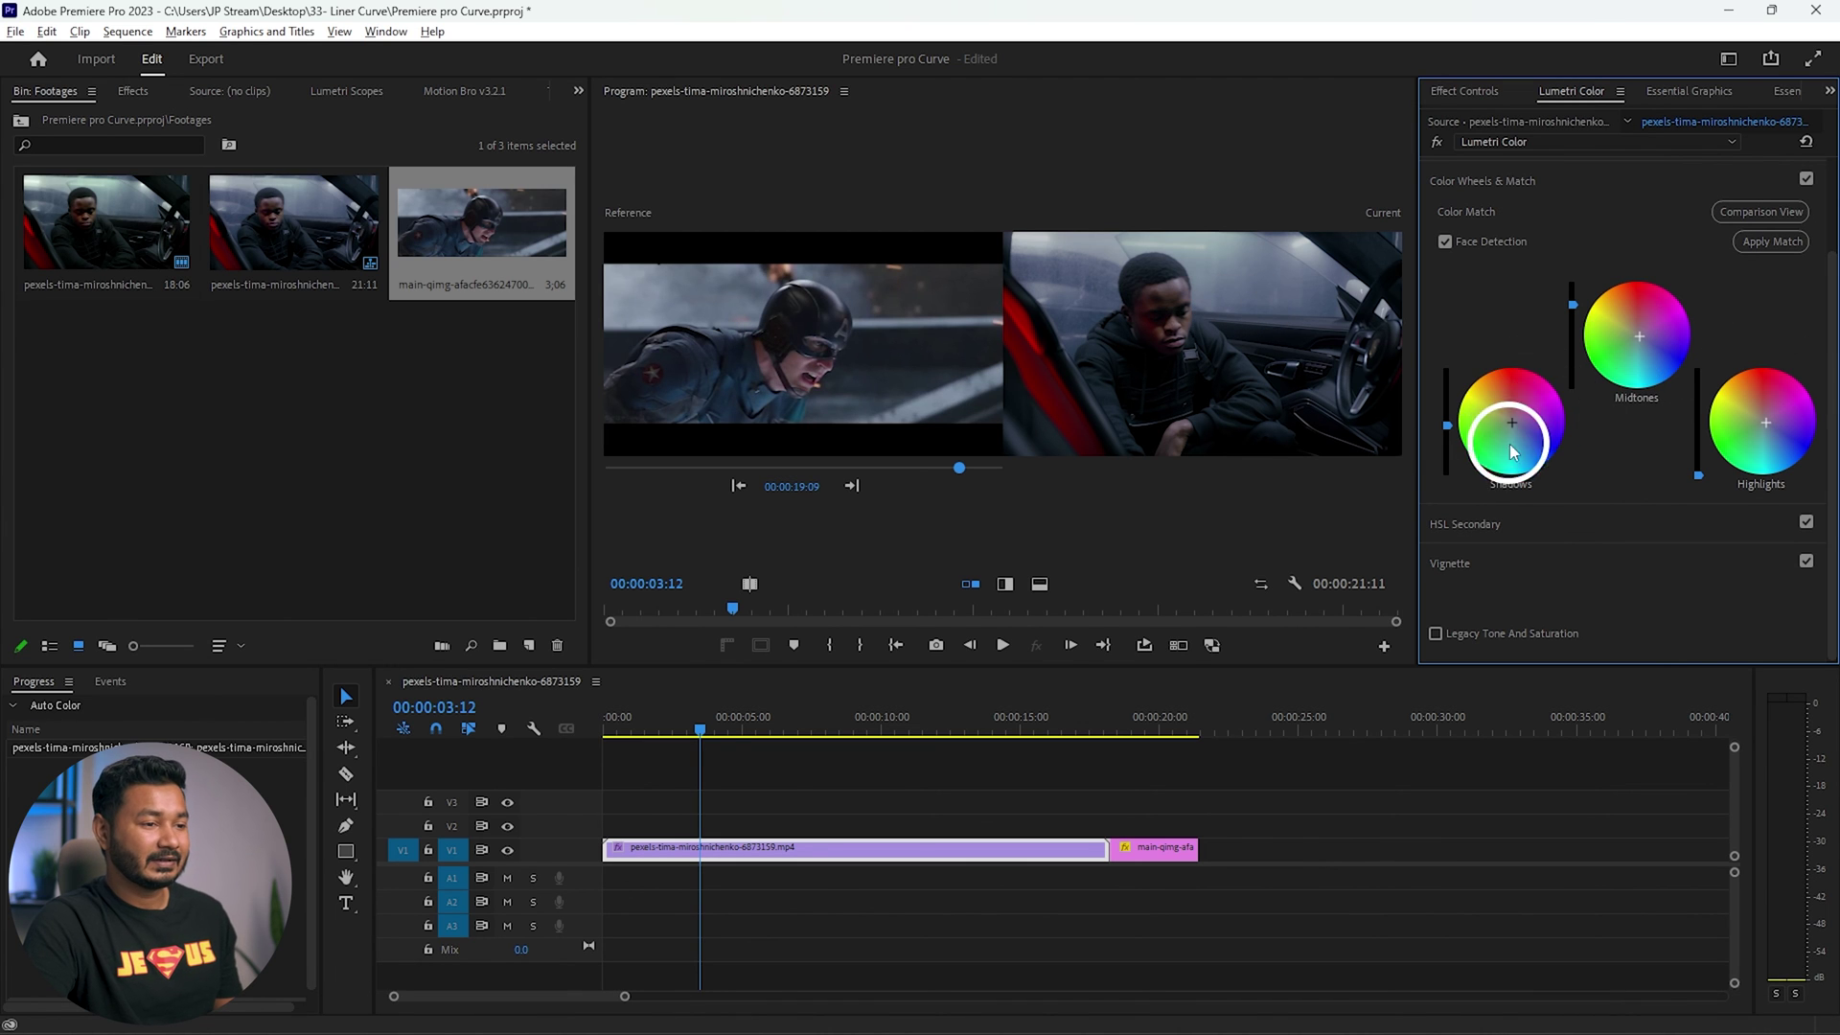
{"action": "left_click", "coordinate": [1806, 180]}
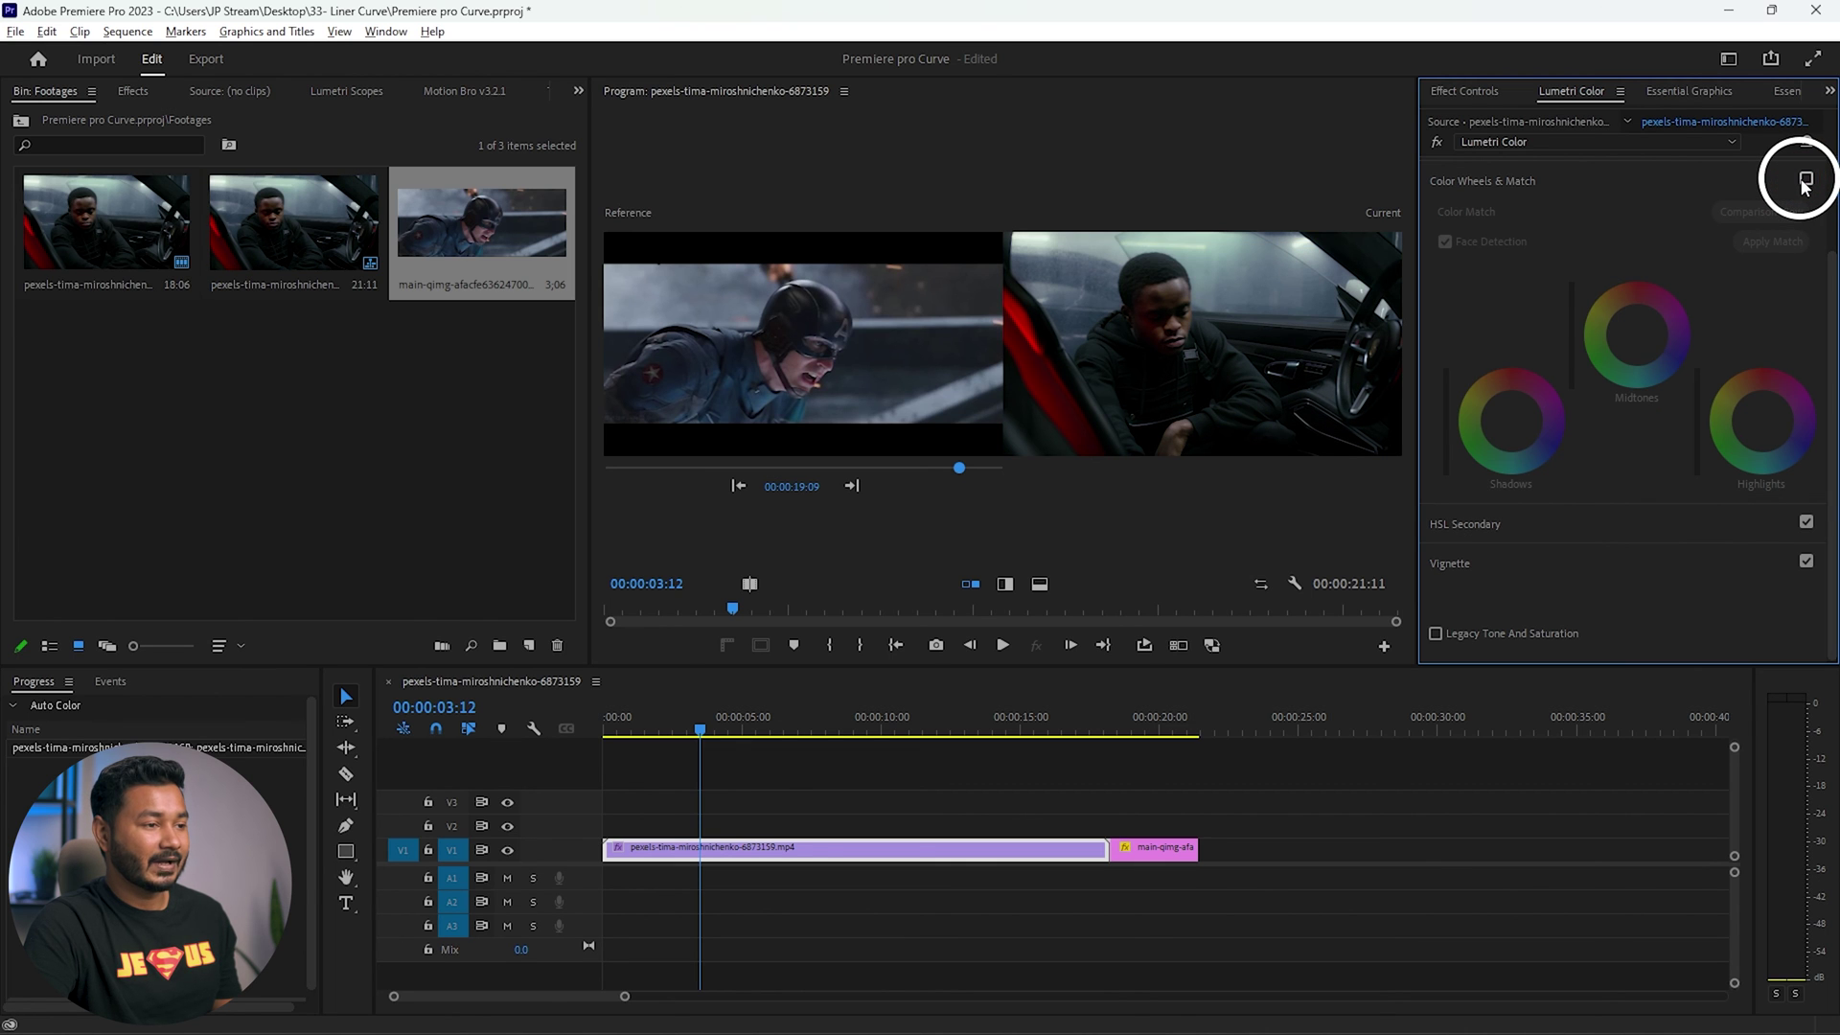
{"action": "left_click", "coordinate": [1806, 180]}
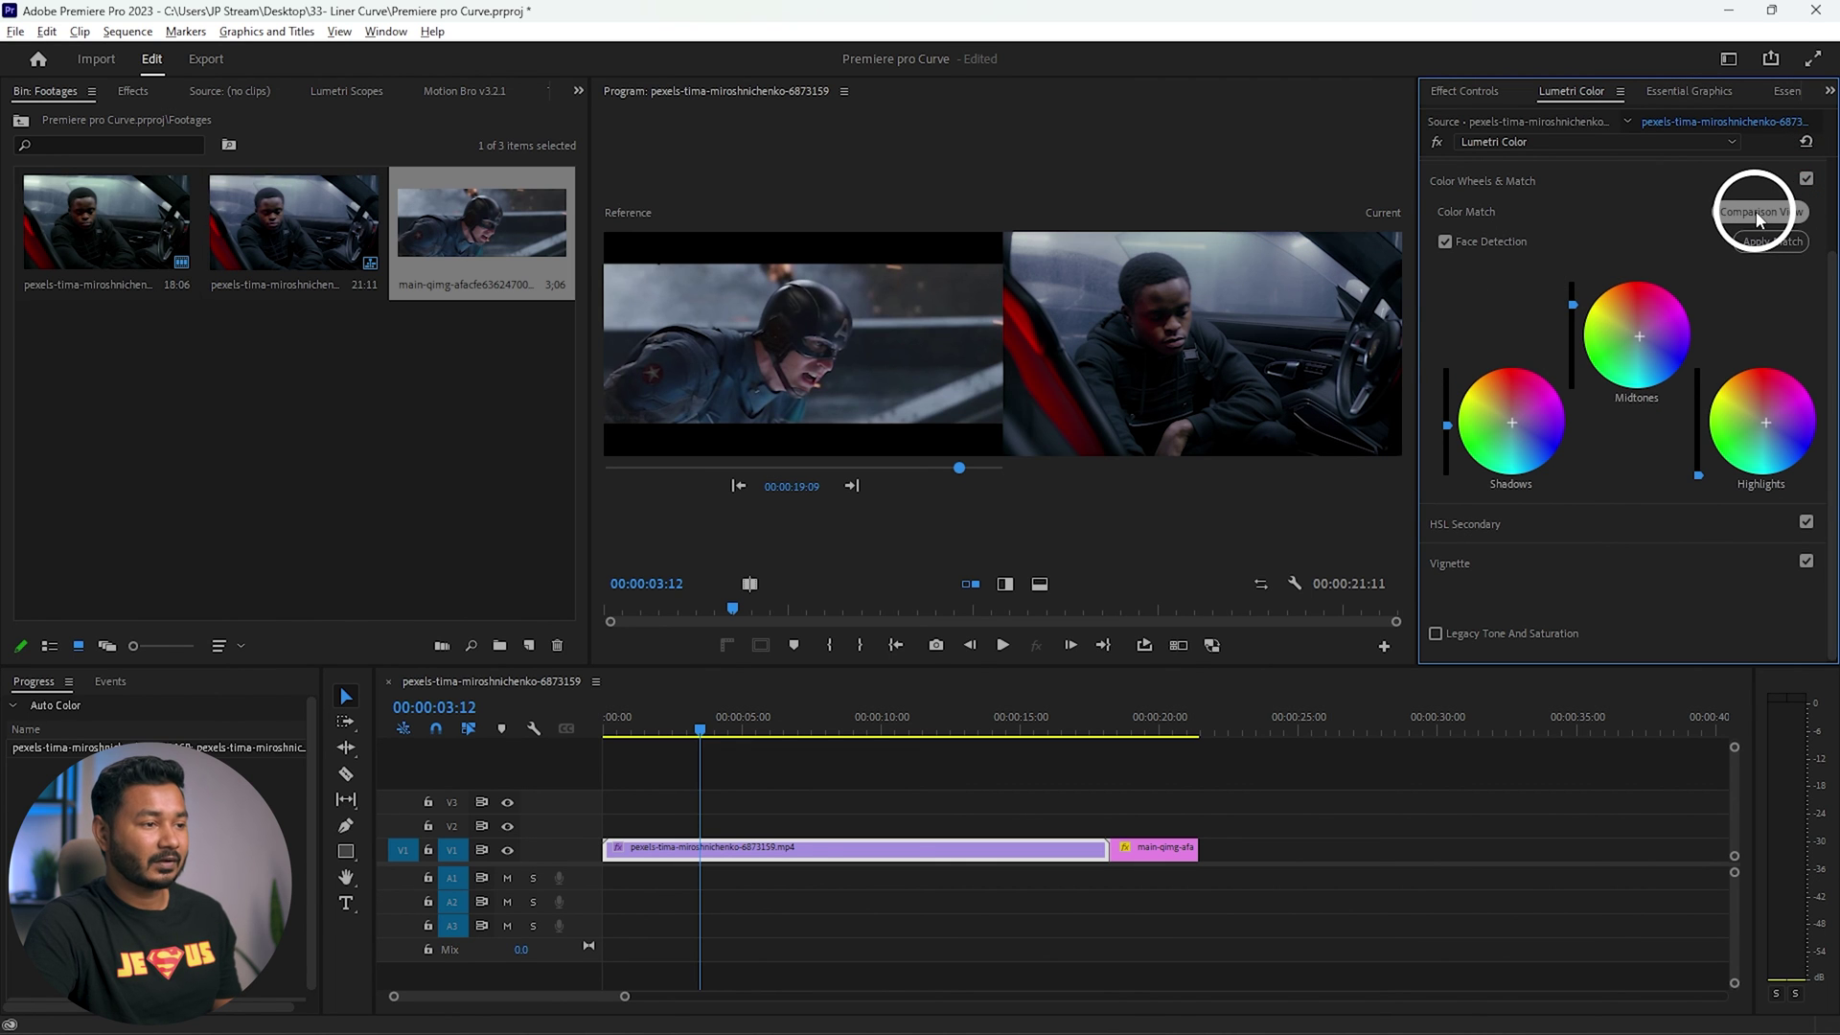
- Exit Comparison View and compare the matched grade against the original once more
{"action": "left_click", "coordinate": [1758, 213]}
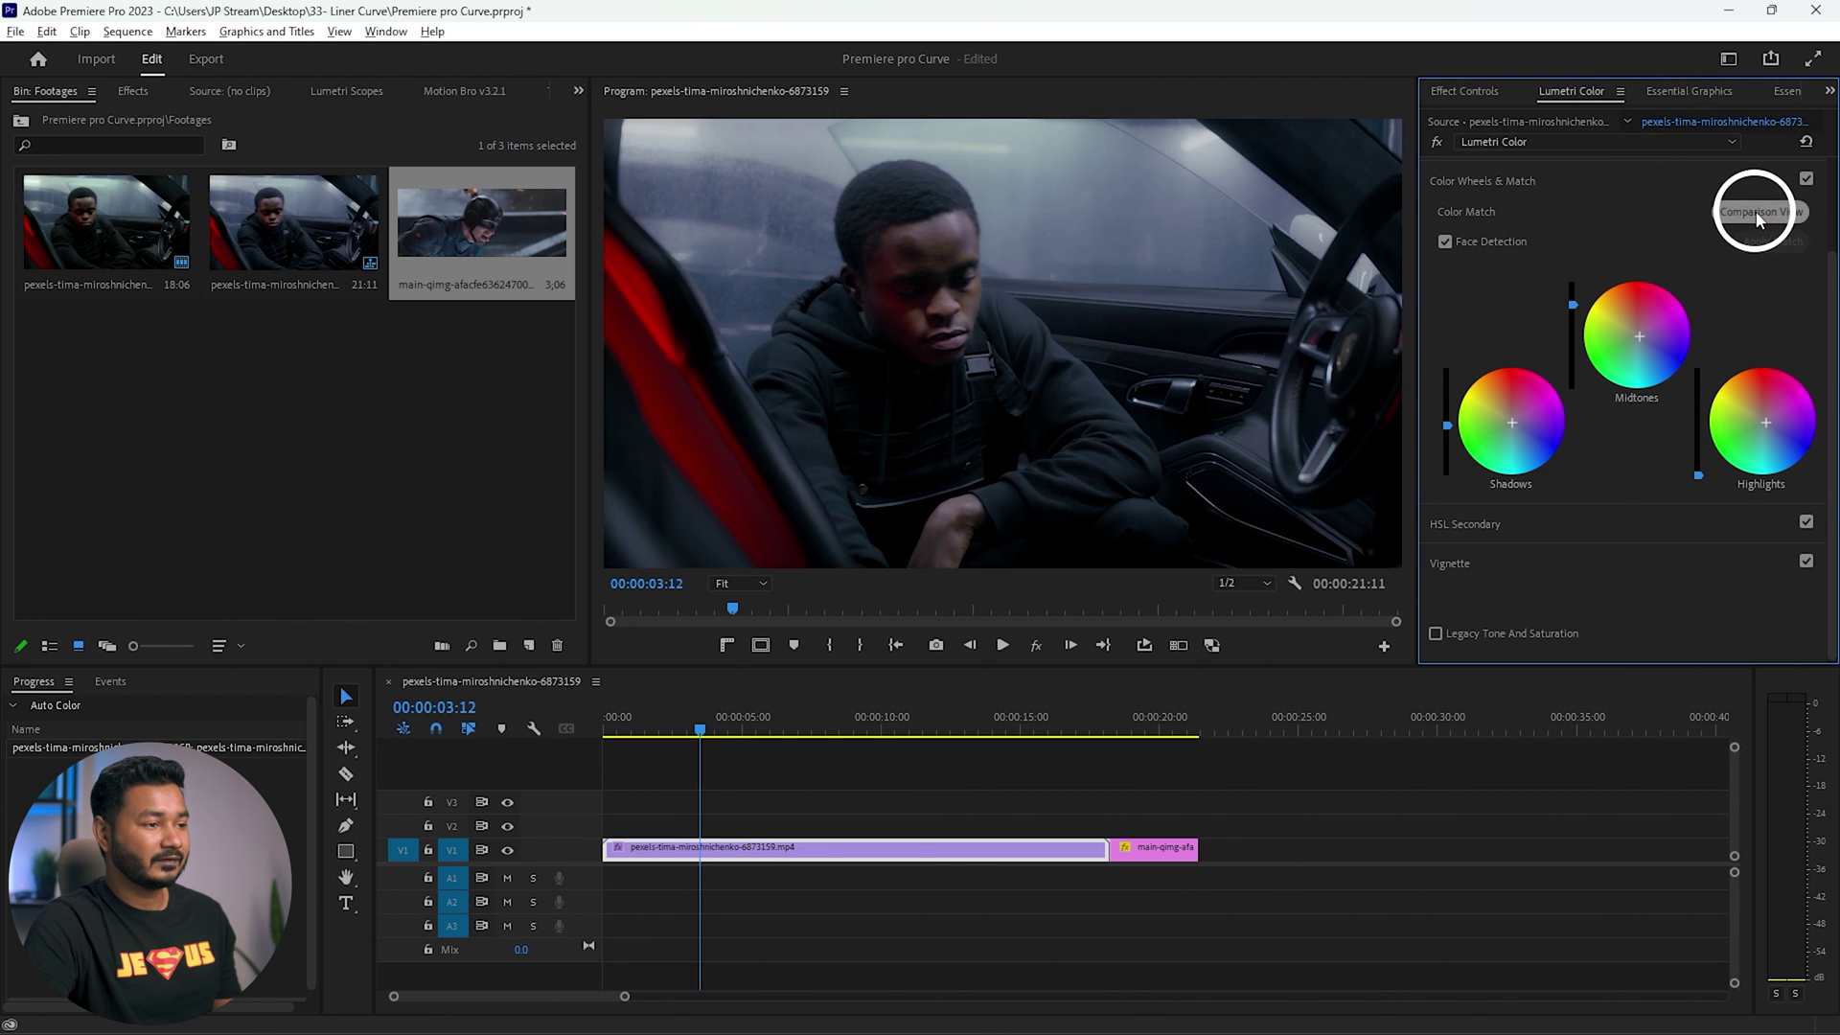
{"action": "left_click", "coordinate": [1806, 180]}
{"action": "left_click", "coordinate": [1807, 179]}
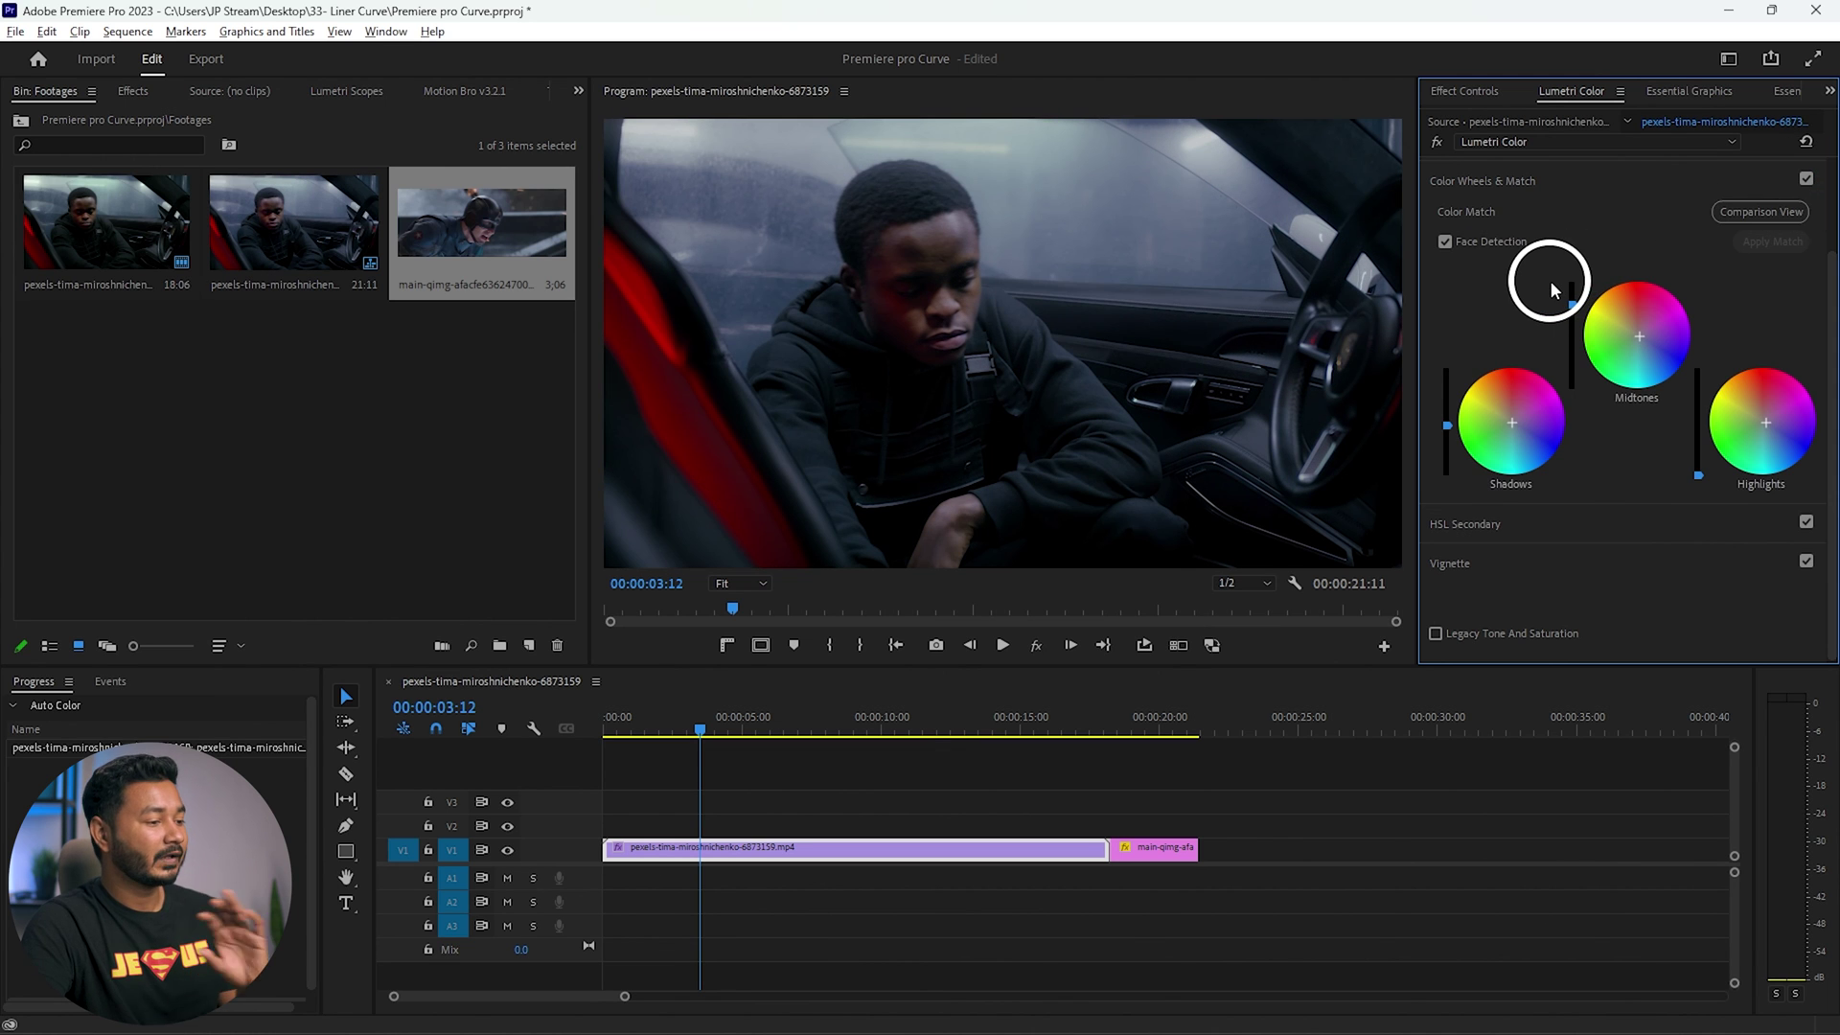